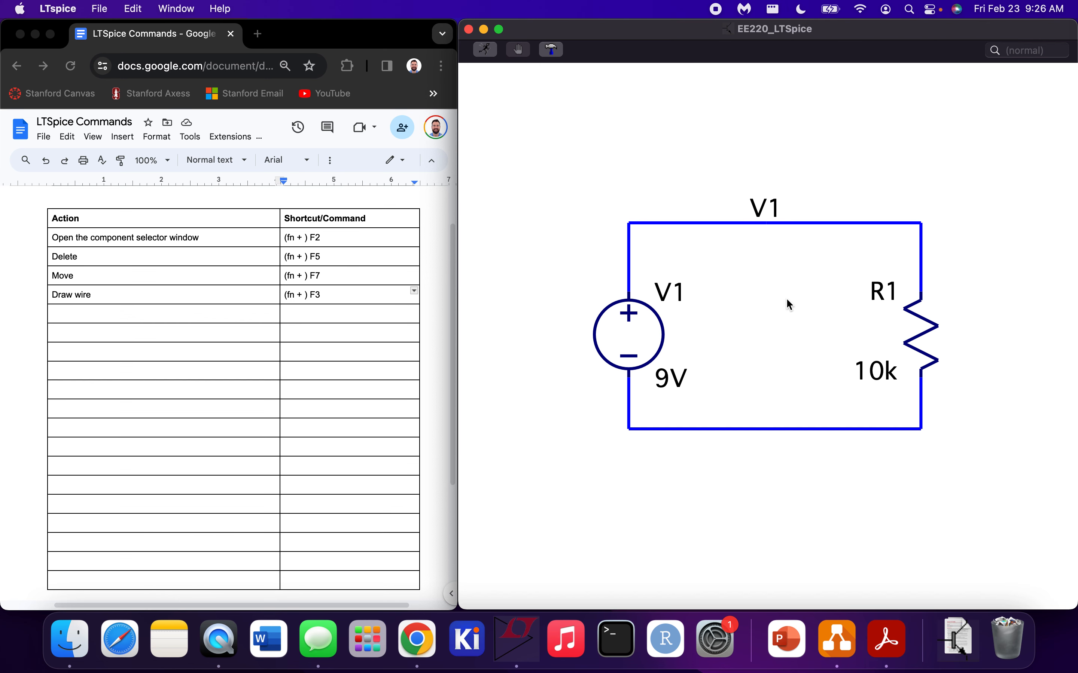
right_click(772, 430)
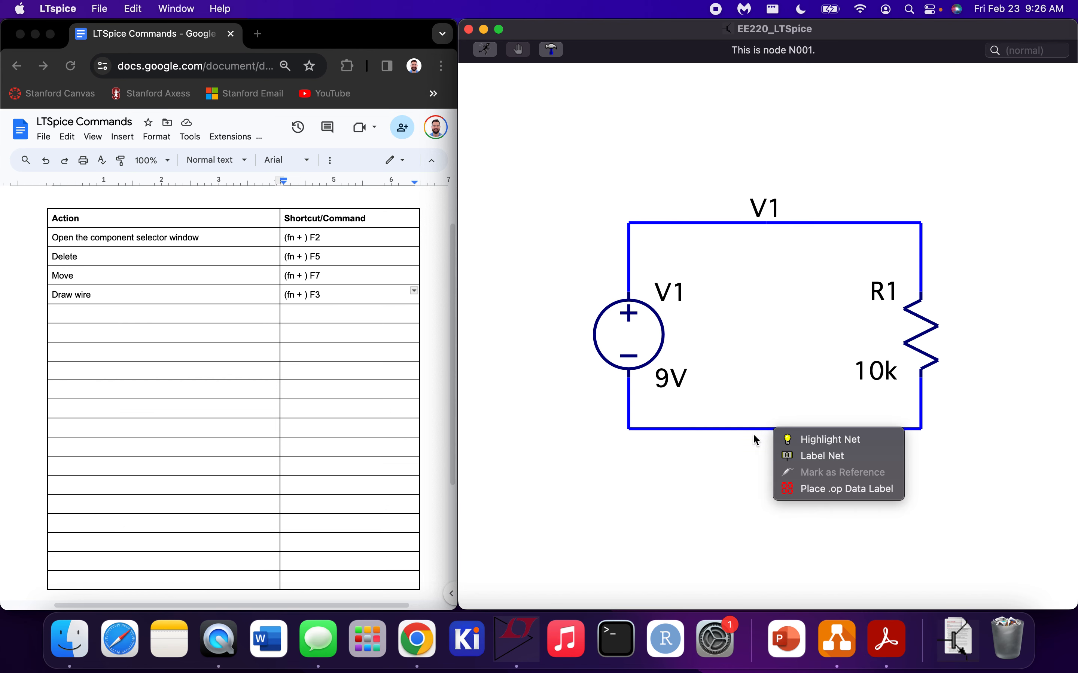
left_click(732, 457)
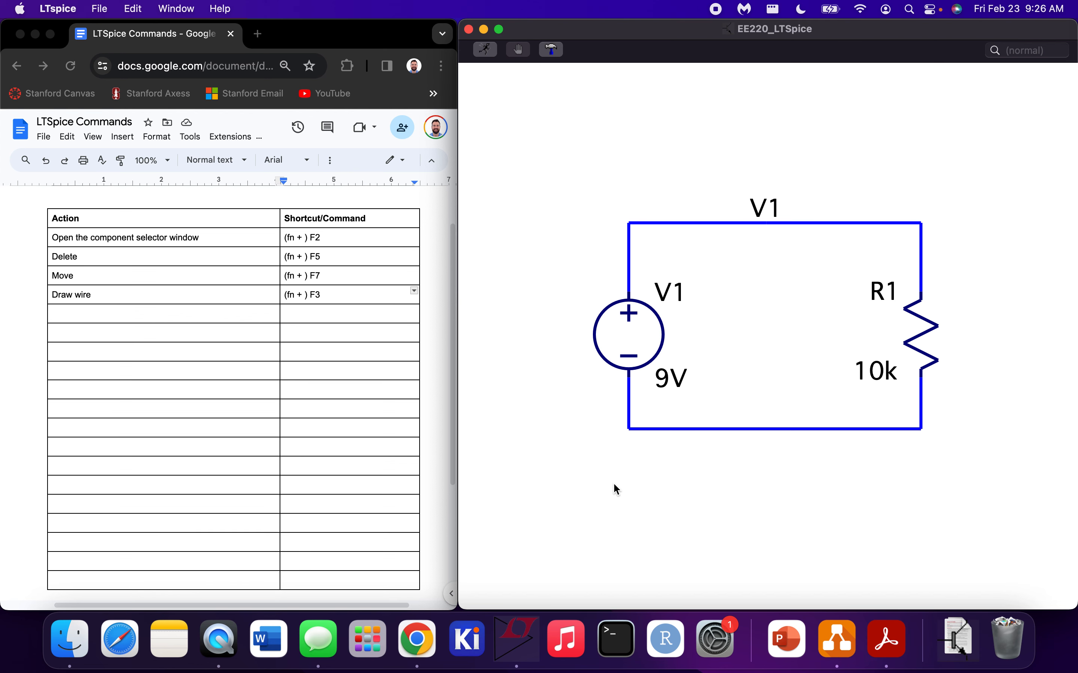
In the Google Docs commands table, fill the first empty row with "Place ground symbol" and shortcut "G"
left_click(94, 312)
left_click(107, 314)
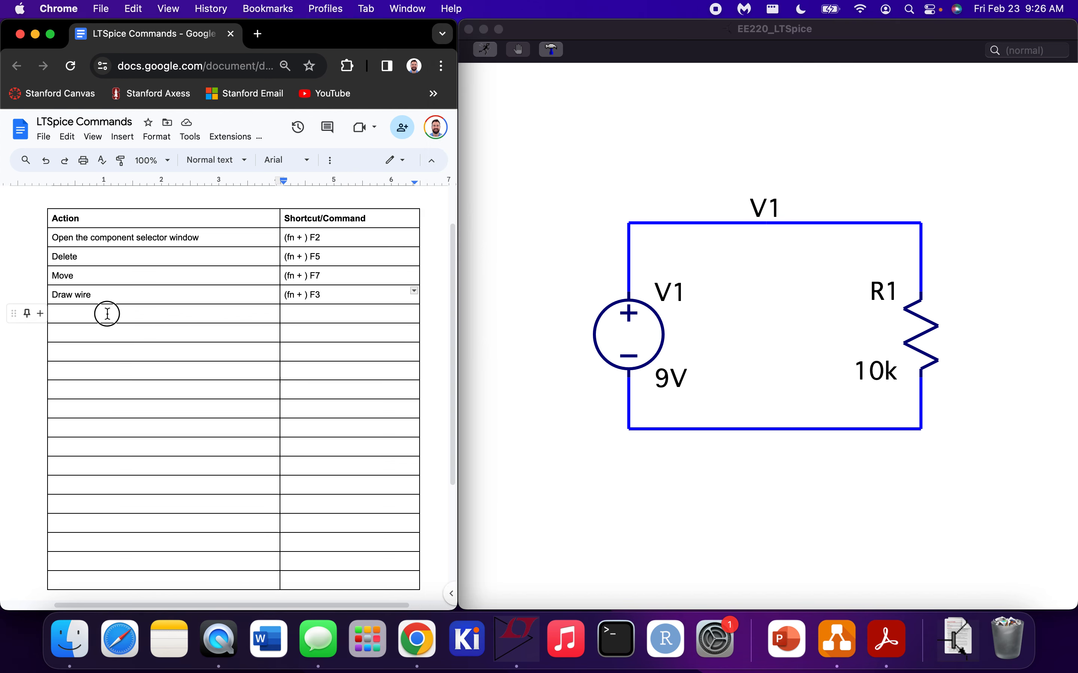
type("Place ground ")
type("some")
key("BackSpace")
key("BackSpace")
key("BackSpace")
type("ymbol")
key("Tab")
type("G")
In the LTspice schematic, place a ground symbol below the circuit's lower-left corner and wire it to that corner
left_click(698, 529)
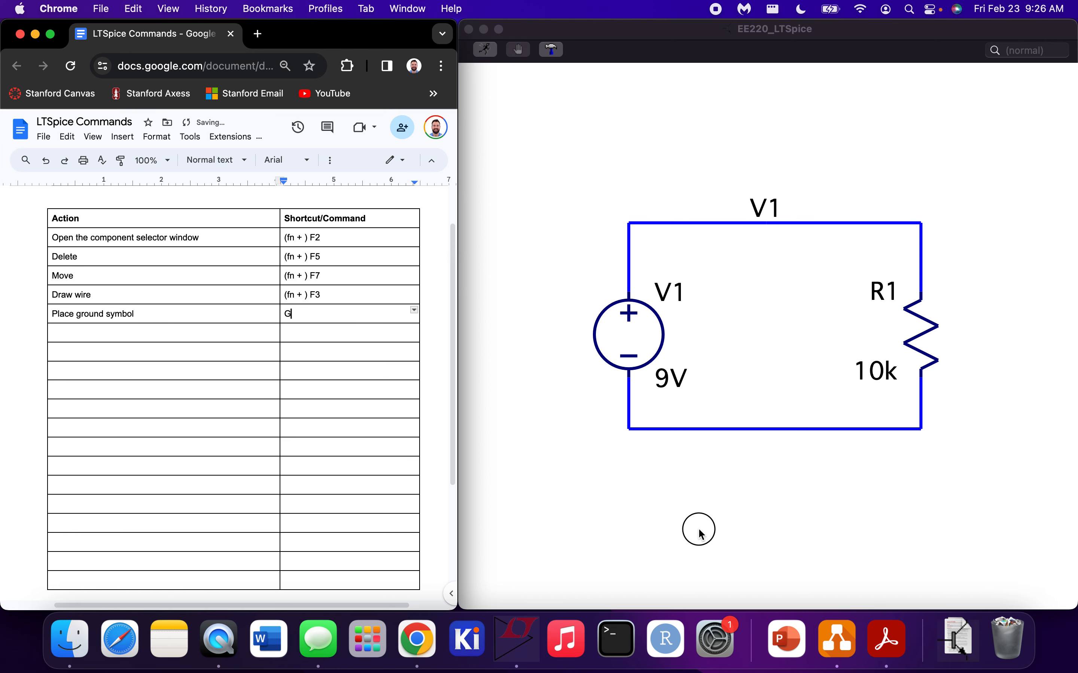
key("g")
left_click(637, 470)
right_click(677, 448)
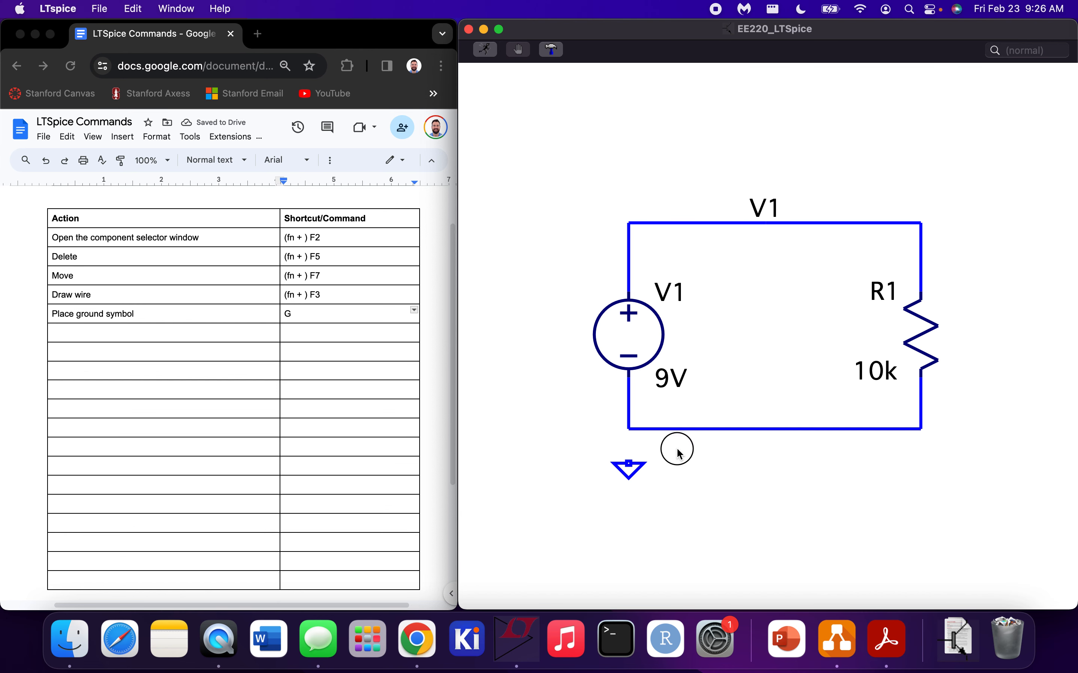
key("F3")
left_click(628, 429)
left_click(628, 463)
right_click(730, 477)
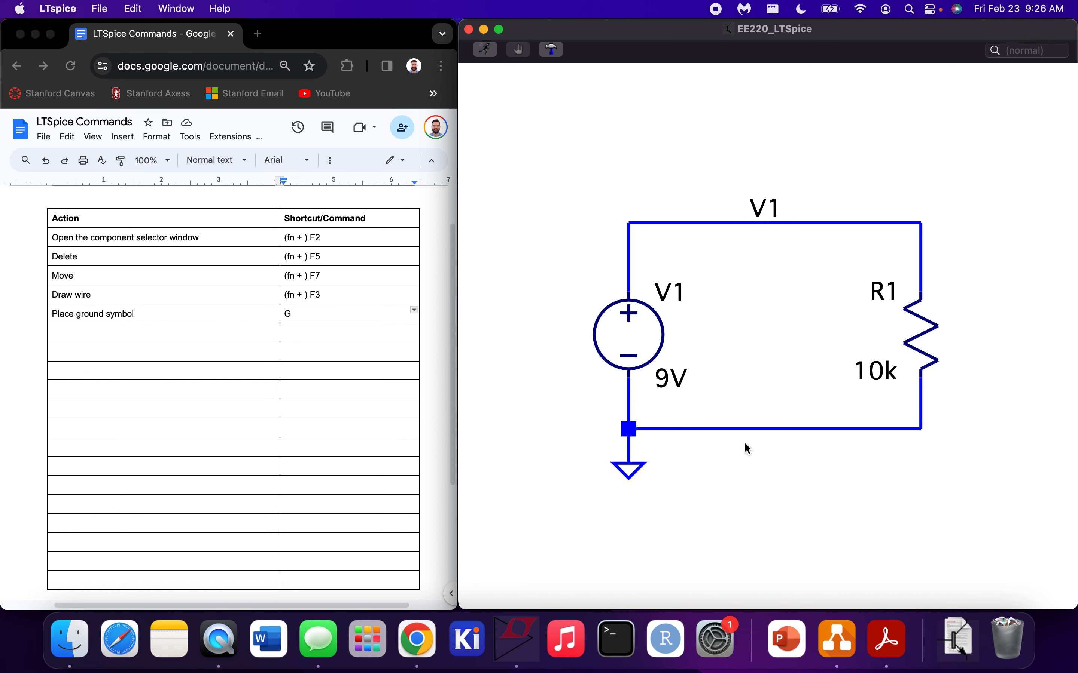
Highlight the grounded bottom net to inspect which wires belong to it, and clear the highlight
right_click(773, 430)
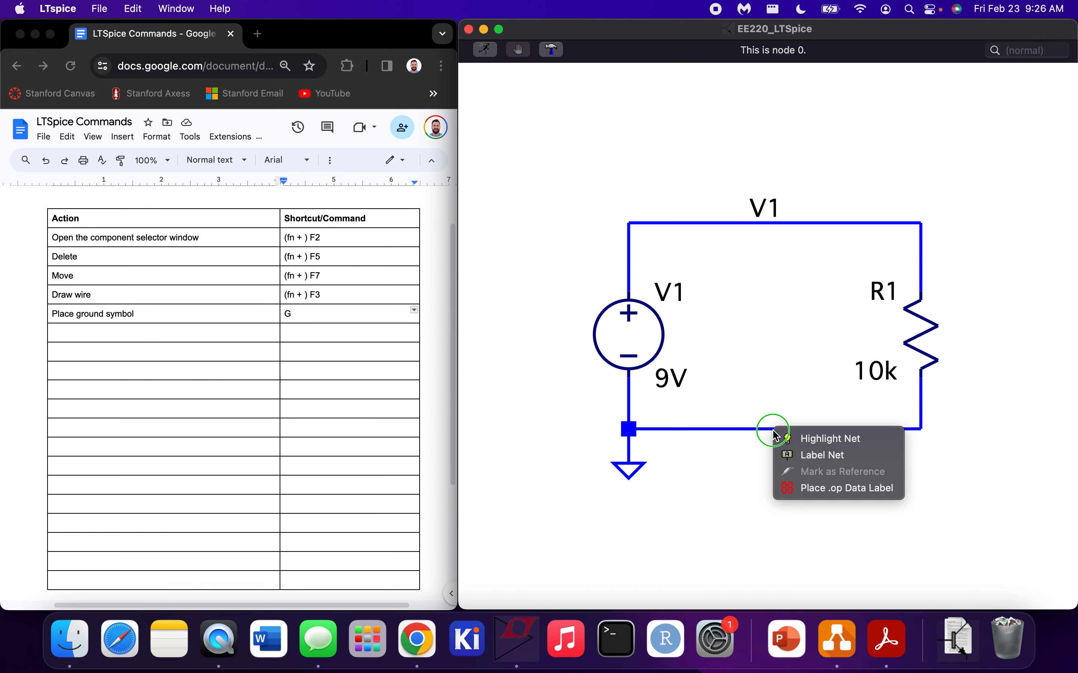
left_click(797, 437)
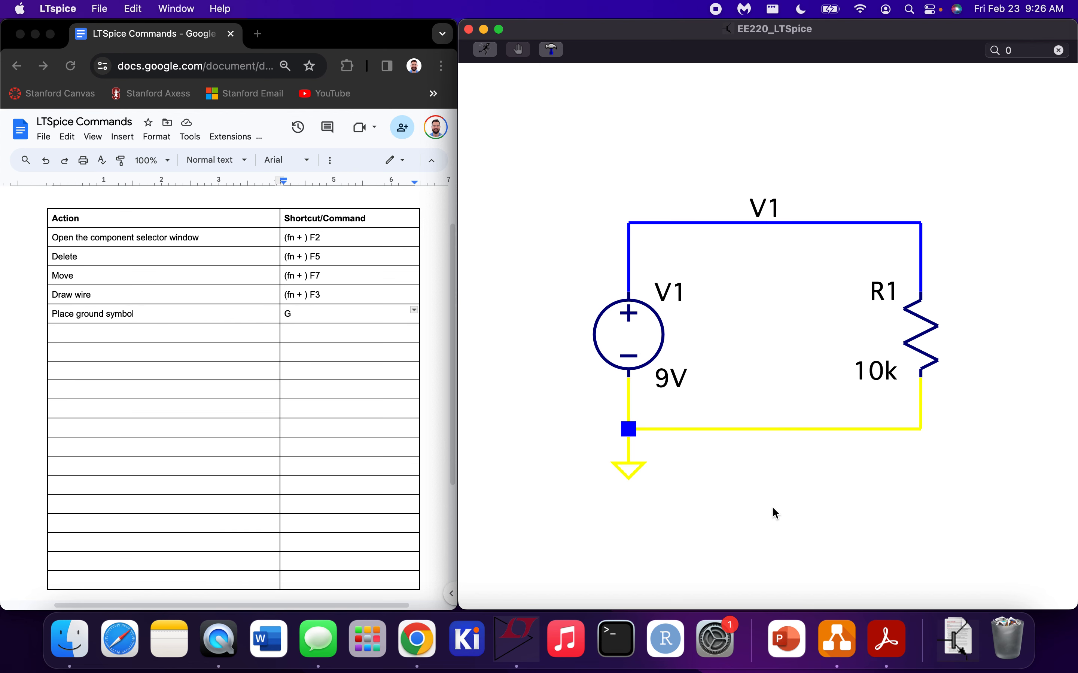
right_click(782, 428)
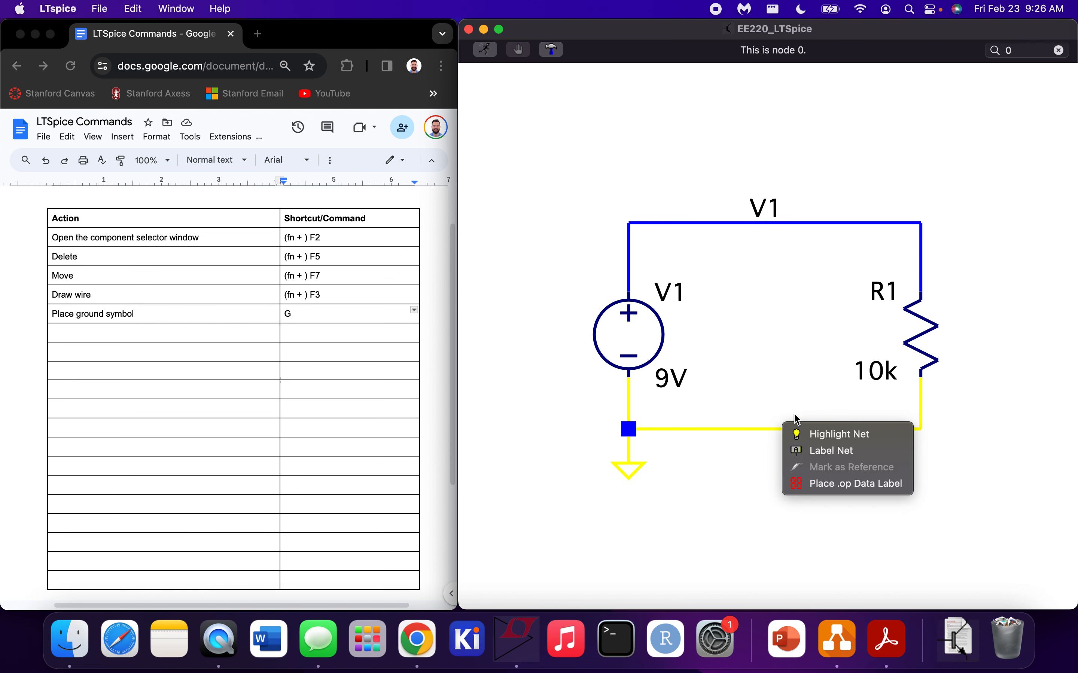
left_click(786, 410)
left_click_drag(843, 419, 686, 467)
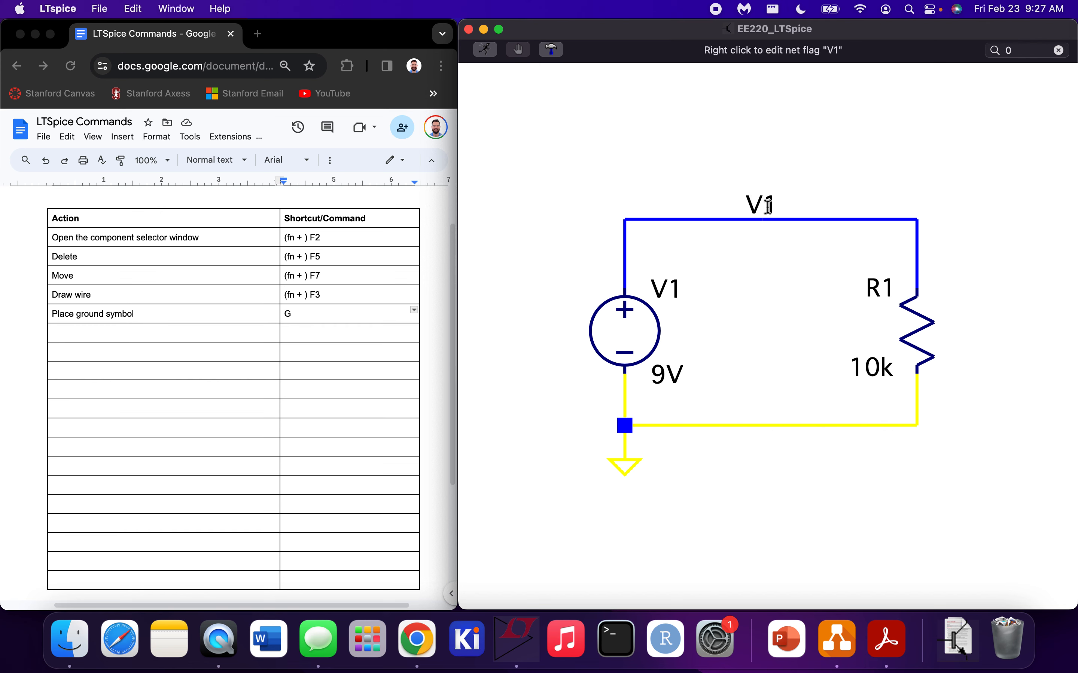
left_click(720, 375)
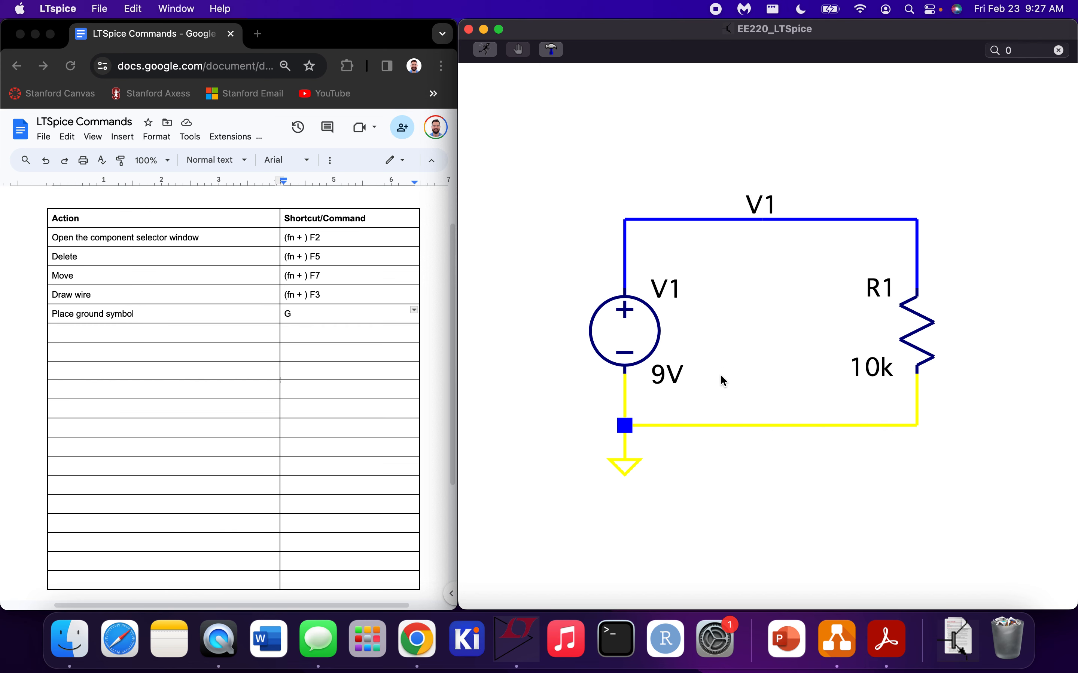
key("Escape")
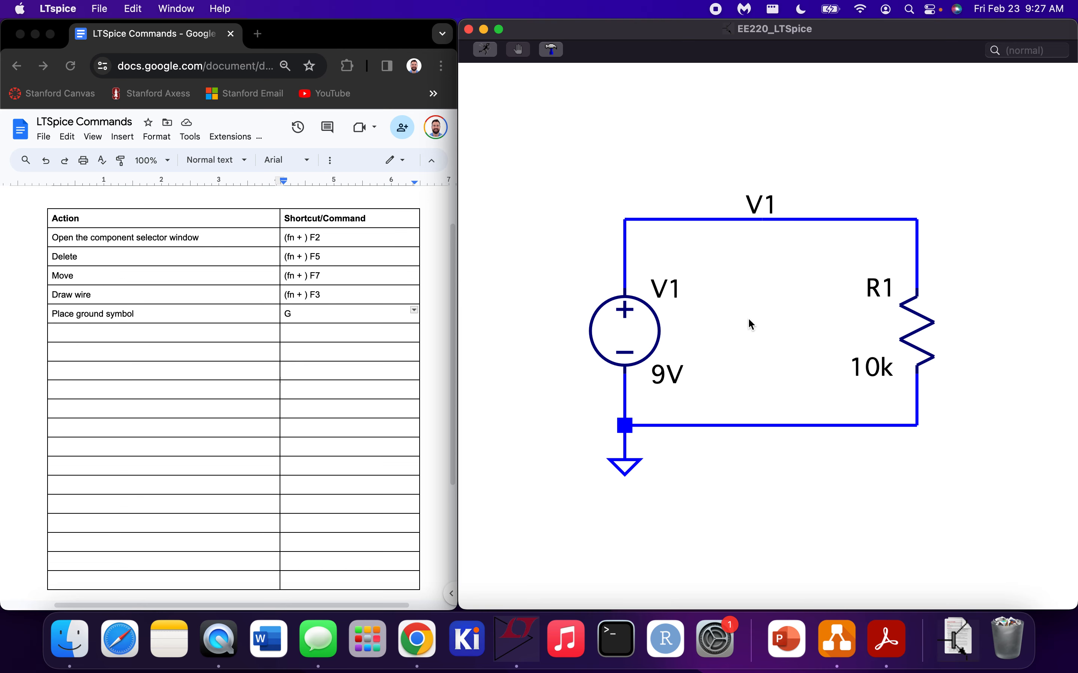
Open and cancel the SPICE directive dialog, and record "Open spice command window" with shortcut "S" in the Google Docs table
key("s")
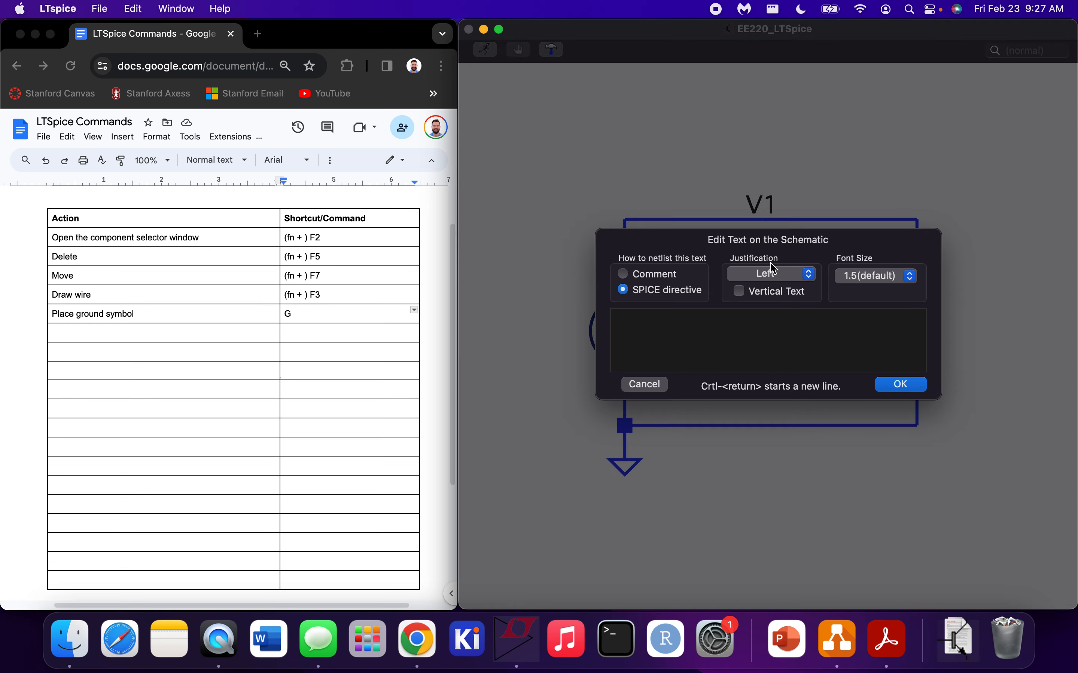
left_click(645, 383)
left_click(206, 328)
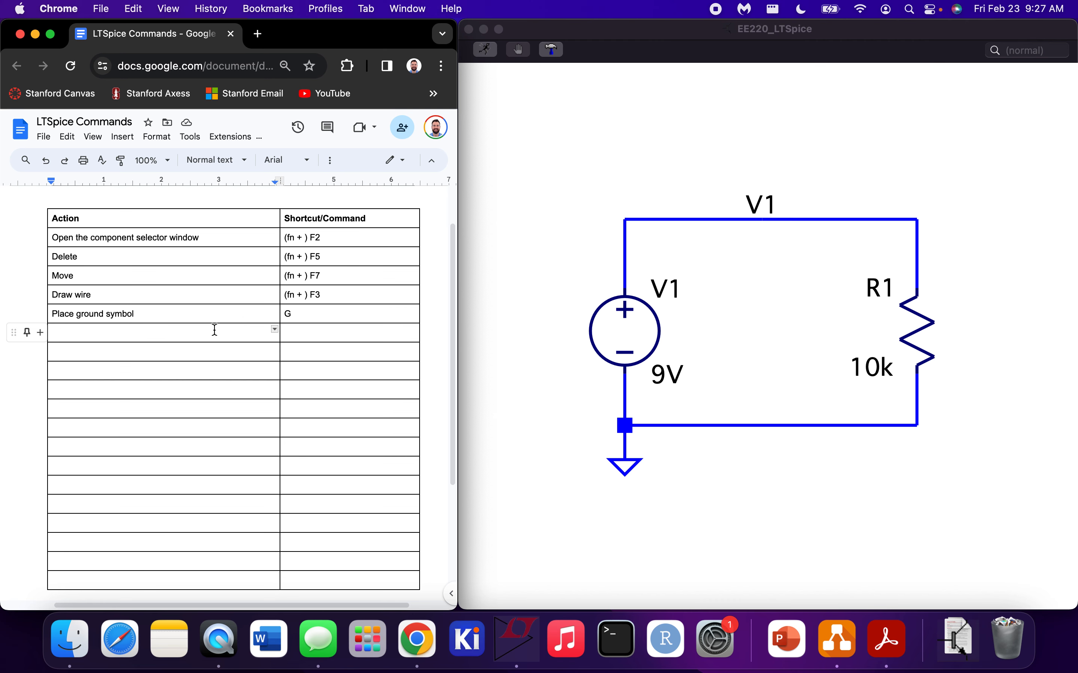
type("Open spice co")
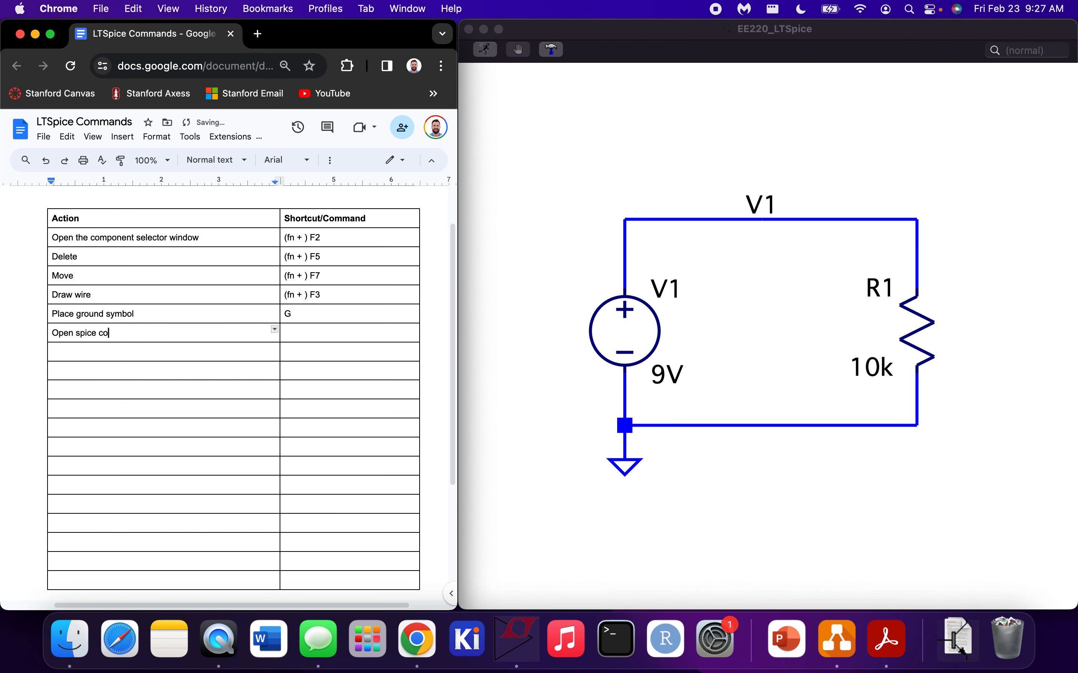
type("mmand window")
key("Tab")
type("S")
In LTspice, add the SPICE directive ".op" and place it below the circuit's bottom wire
left_click(494, 275)
key("s")
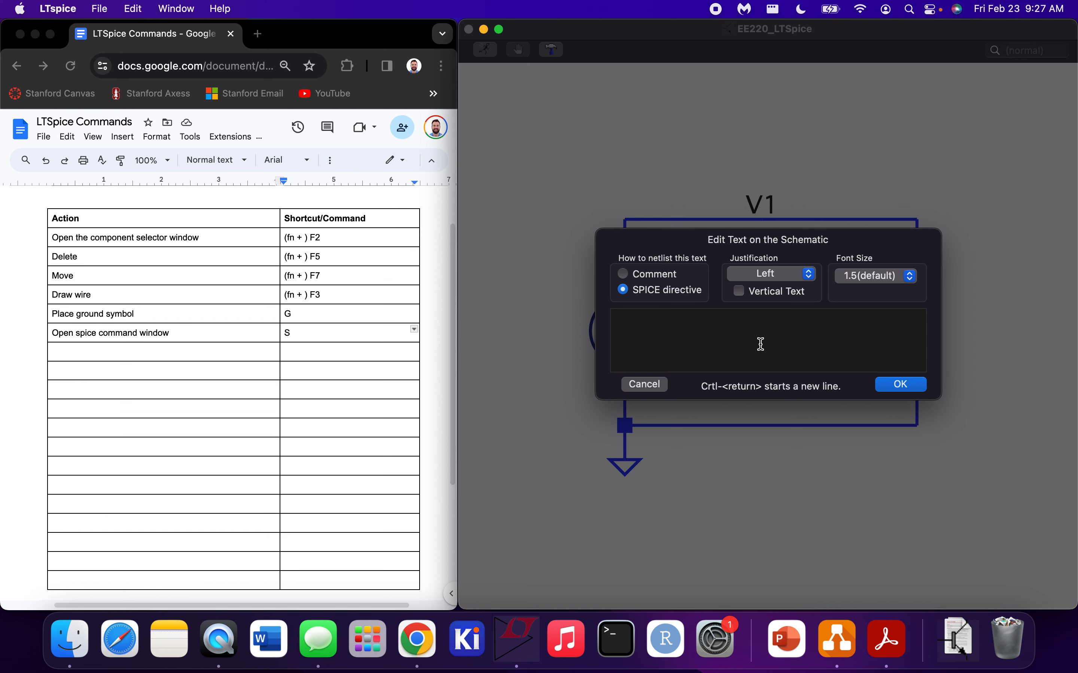
type(".op")
left_click(895, 385)
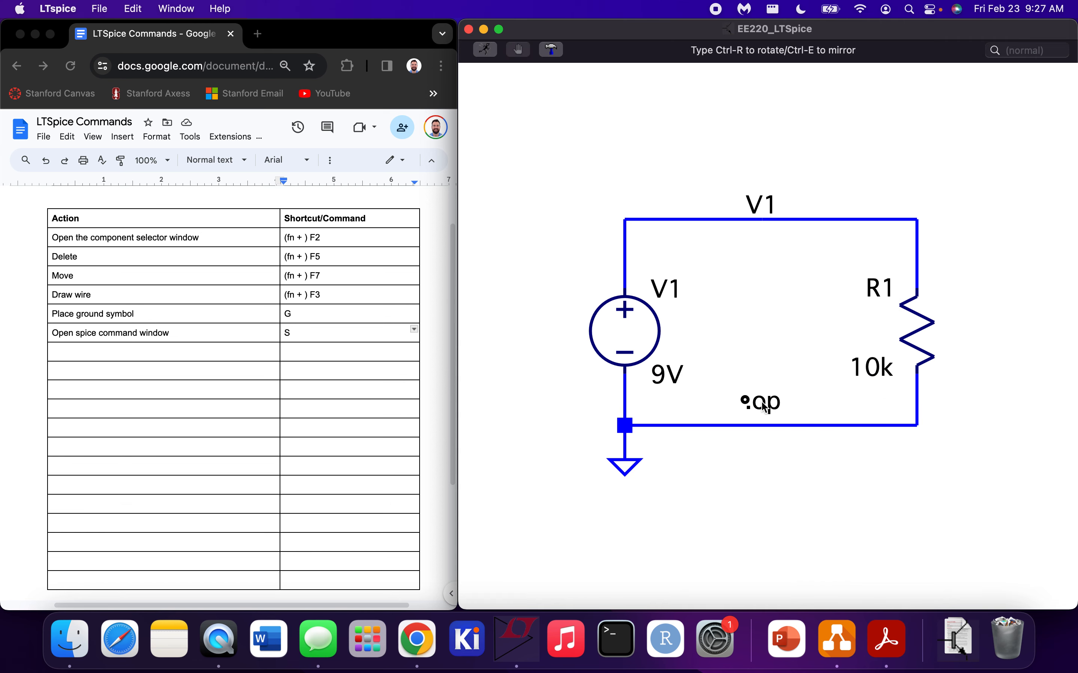
left_click(803, 471)
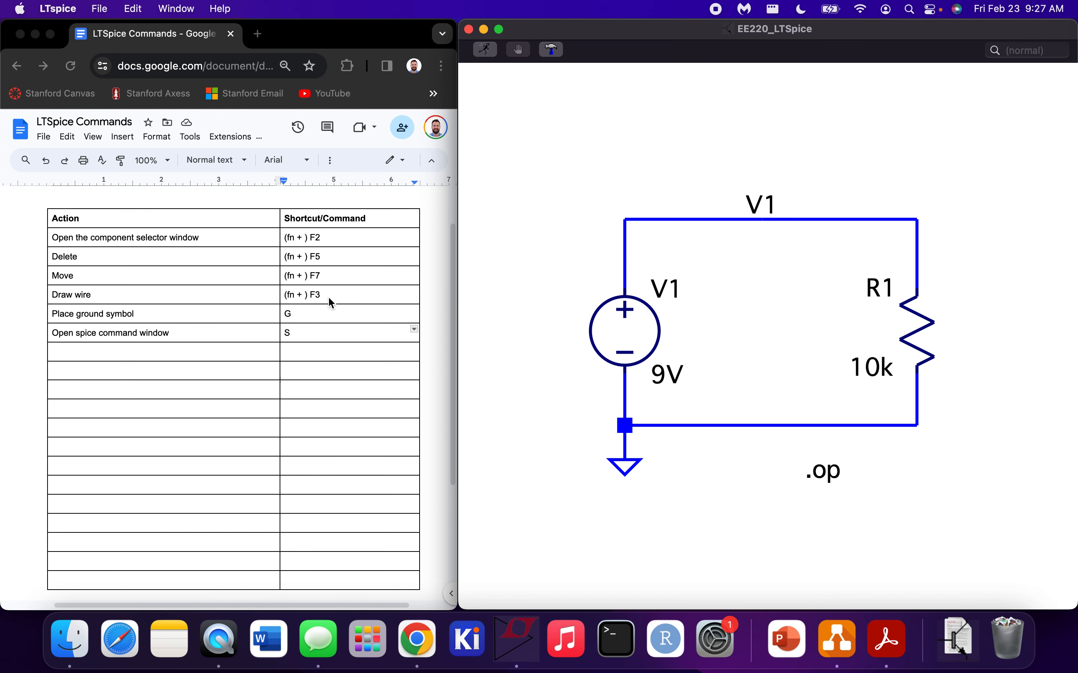
Add a row to the Google Docs table: "Run operating point simulation" with command "Type ".op" in spice command window"
left_click(215, 353)
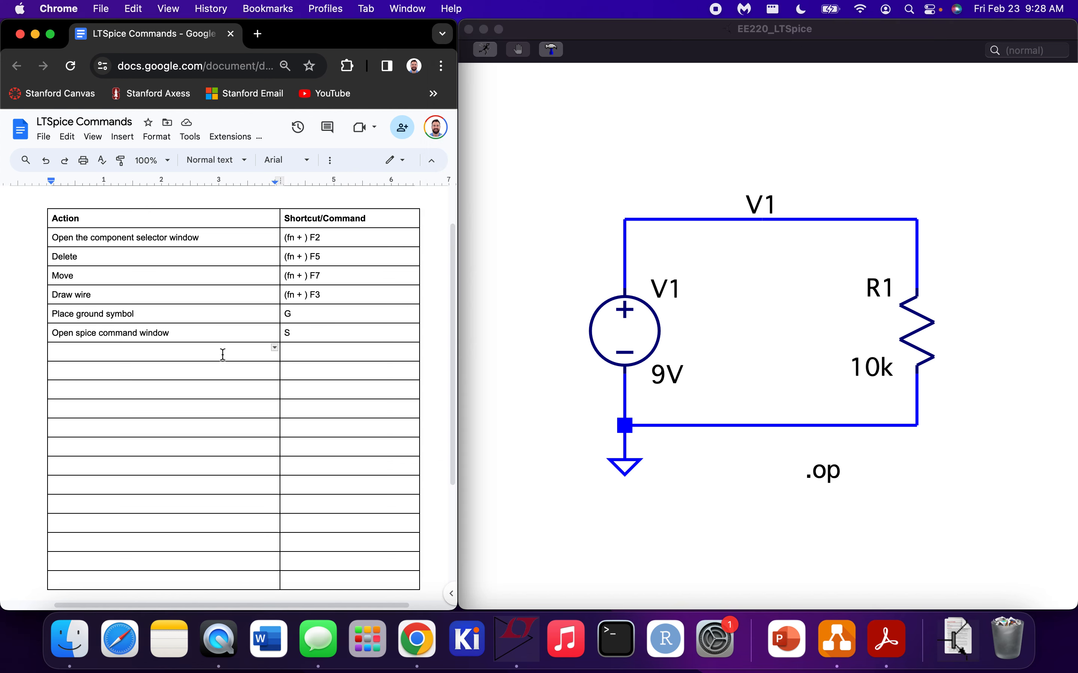
type("Run operating point simulation")
key("Tab")
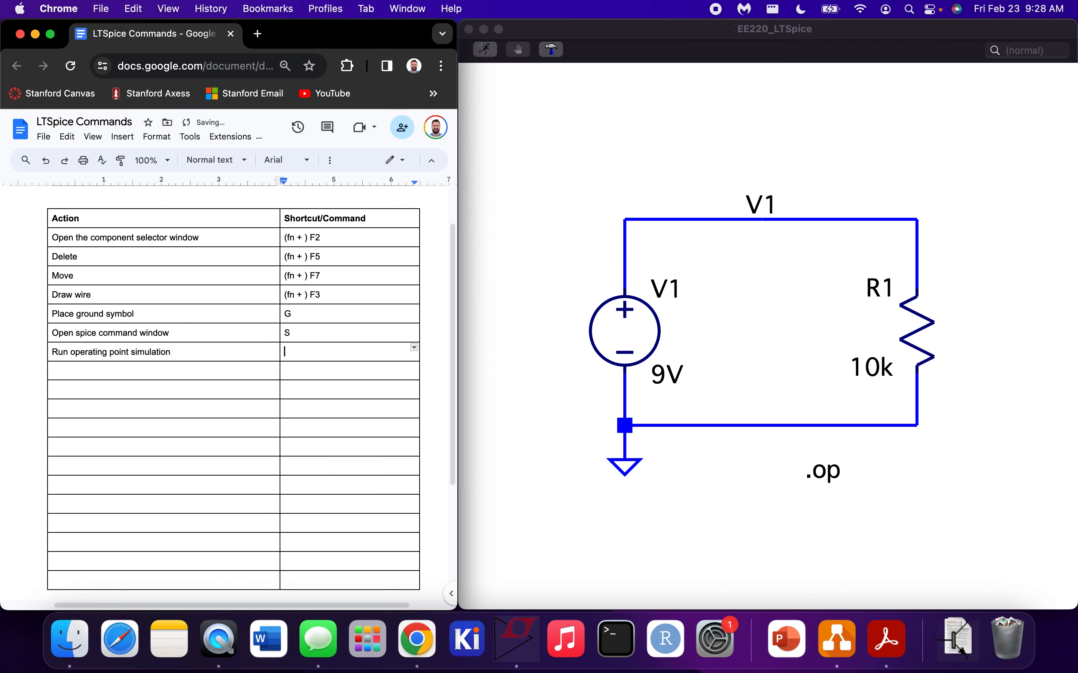
type("Type \"")
type(".op")
type("\" in ")
type("spice command ")
type("window")
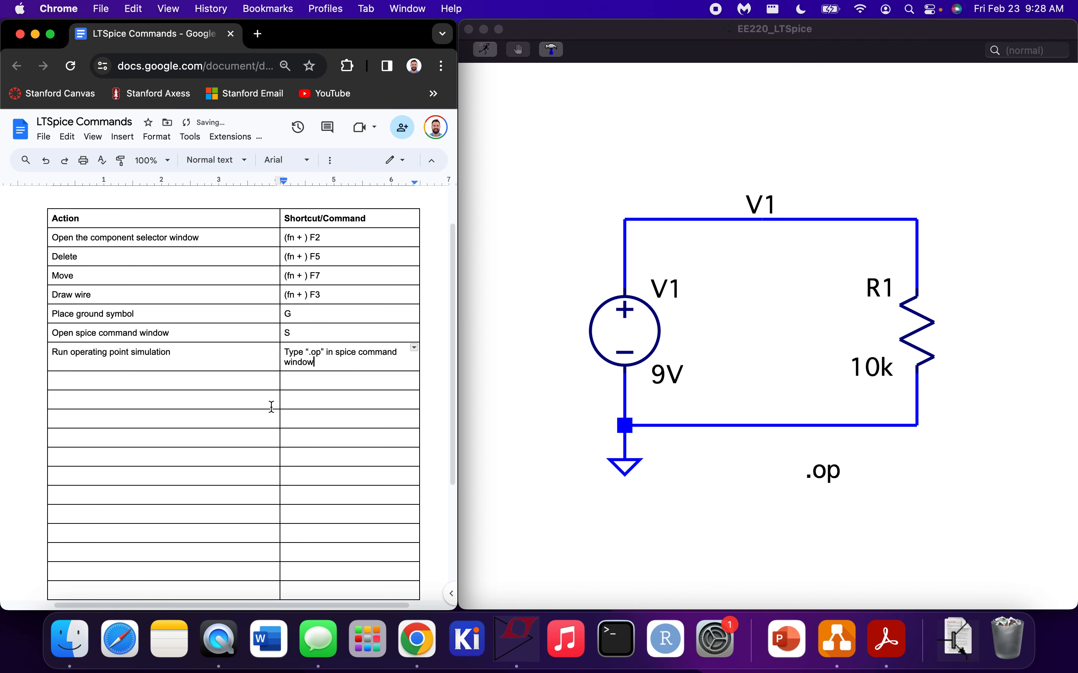
Run the operating point simulation in LTspice and close the empty waveform window
left_click(497, 405)
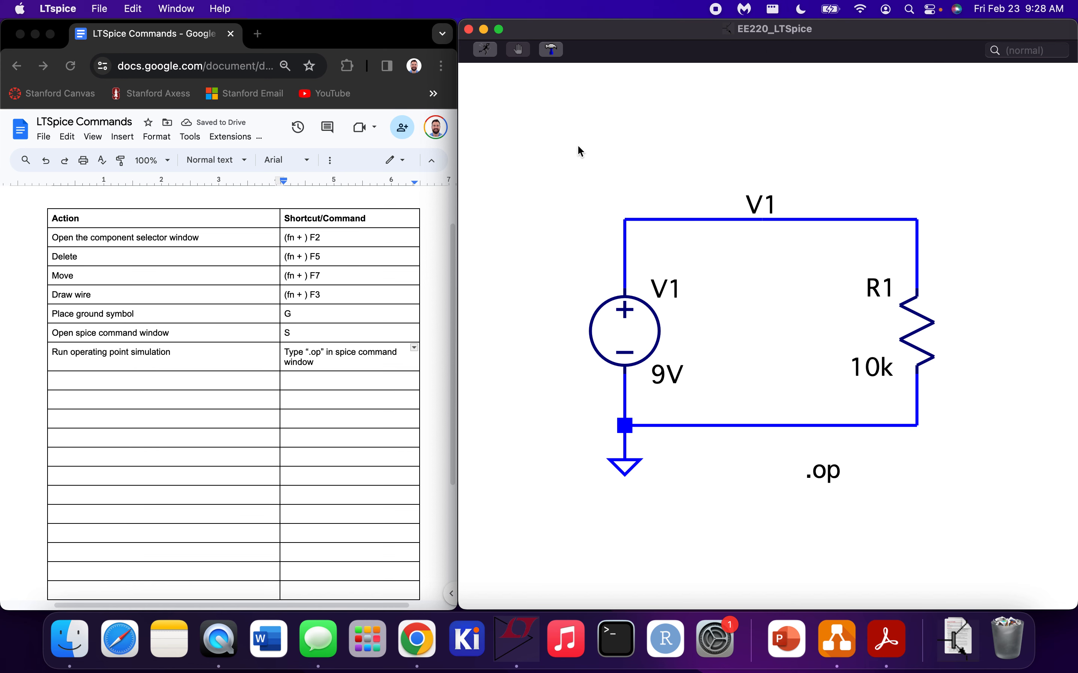
left_click(486, 50)
left_click(382, 330)
left_click_drag(381, 330, 378, 193)
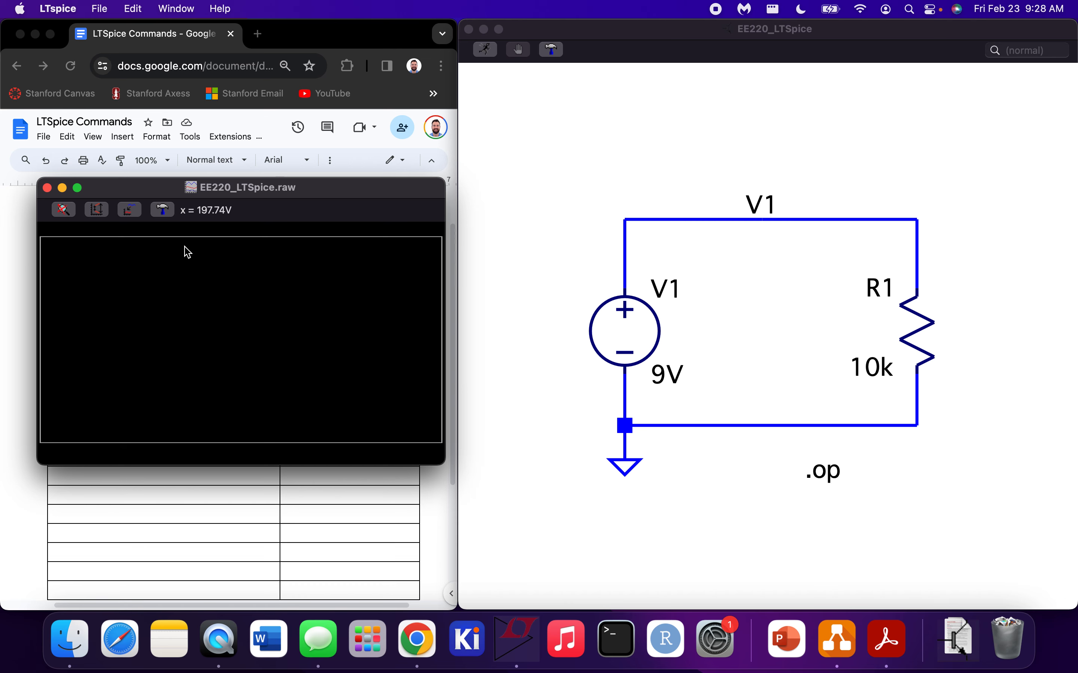
left_click(47, 188)
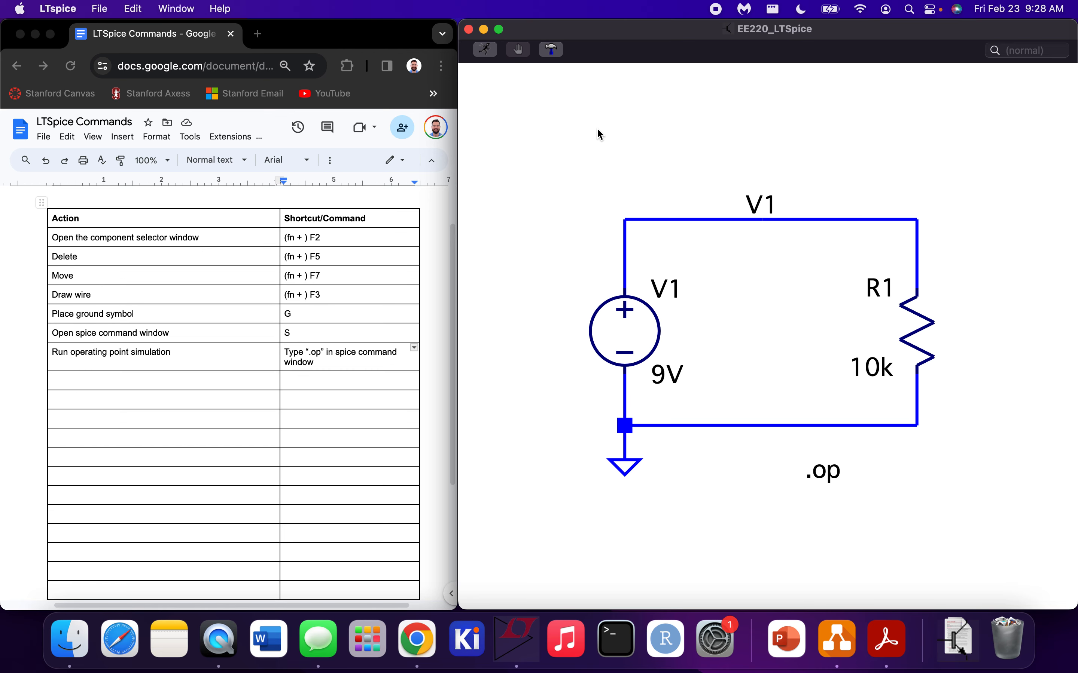
Open the SPICE error log, examine the operating point voltage and currents, and close the log
key("super+l")
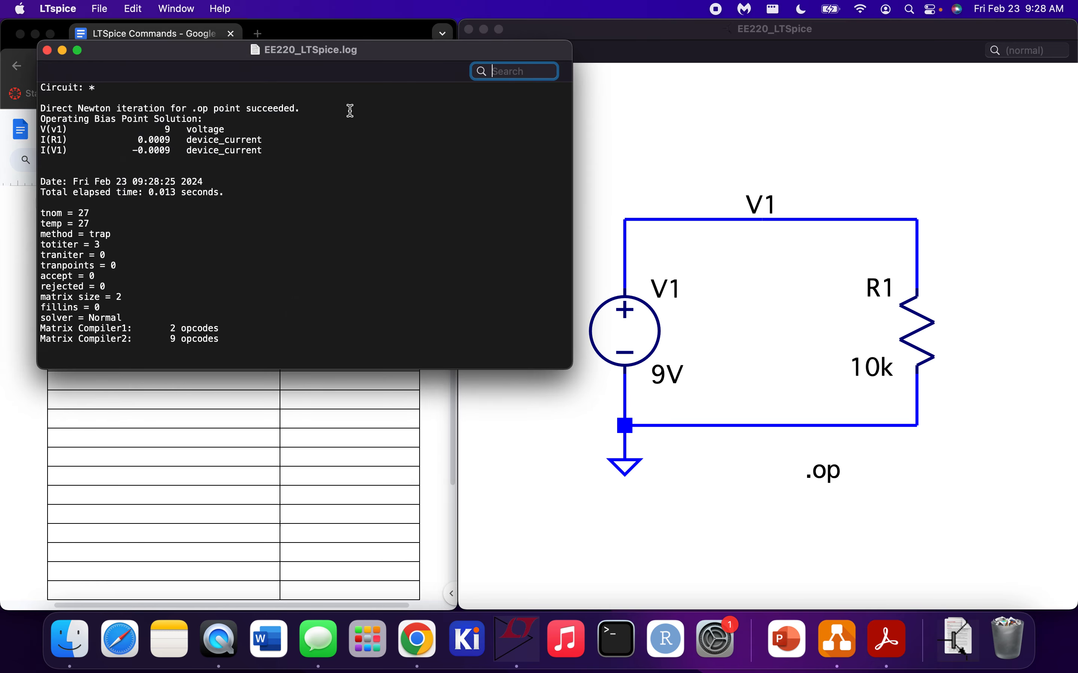
left_click_drag(285, 154, 60, 111)
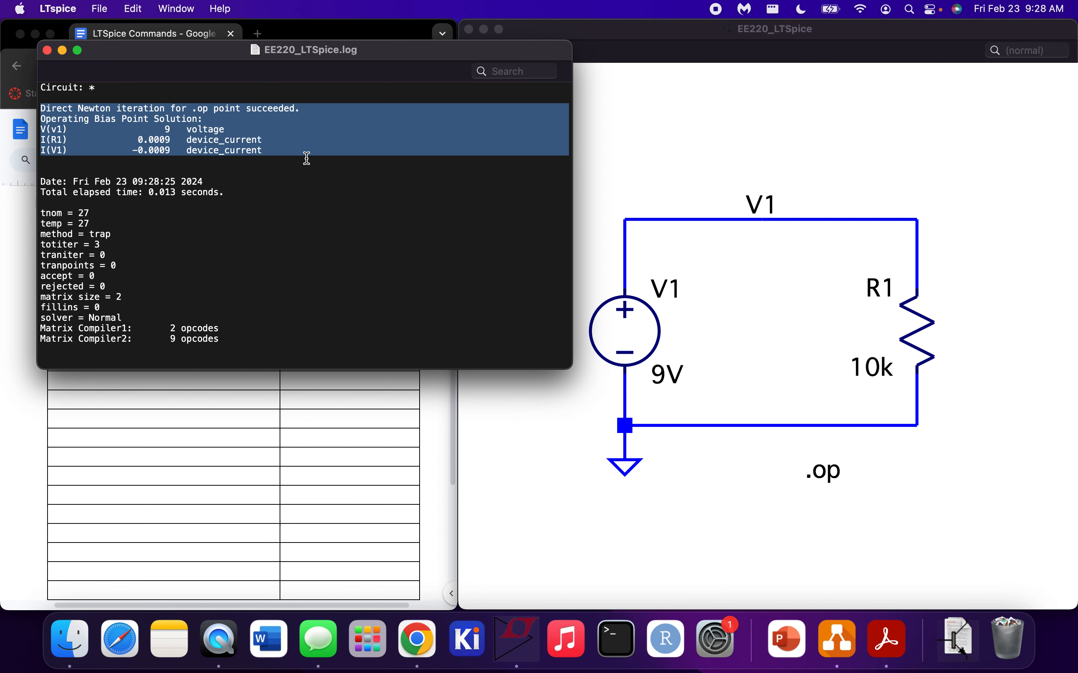
left_click(63, 131)
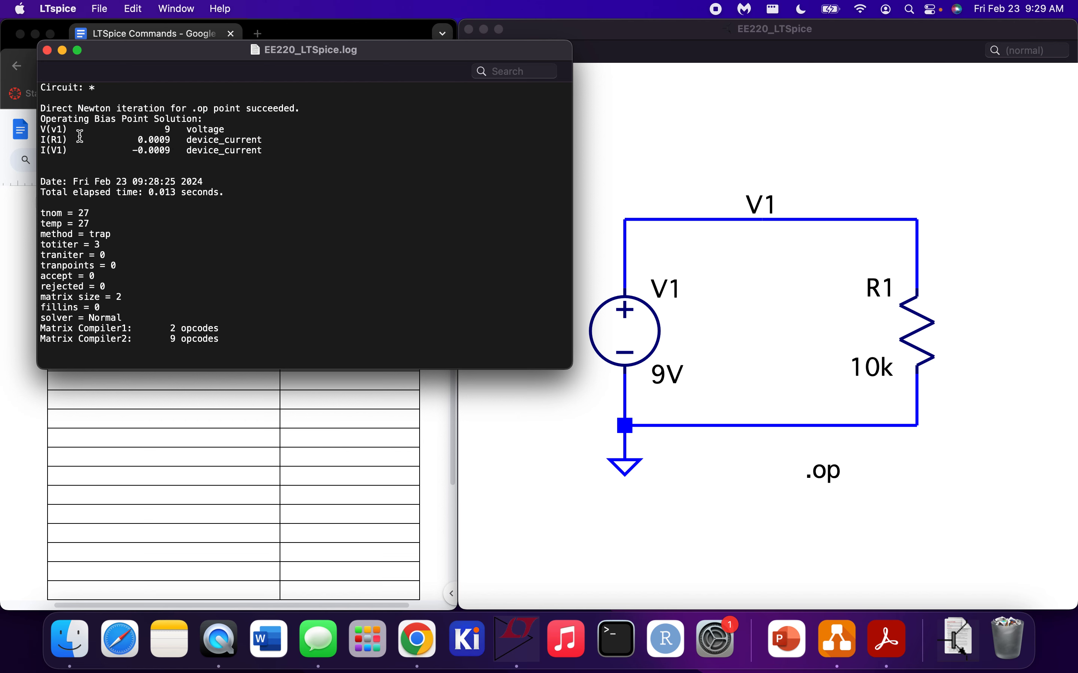
left_click_drag(41, 128, 80, 128)
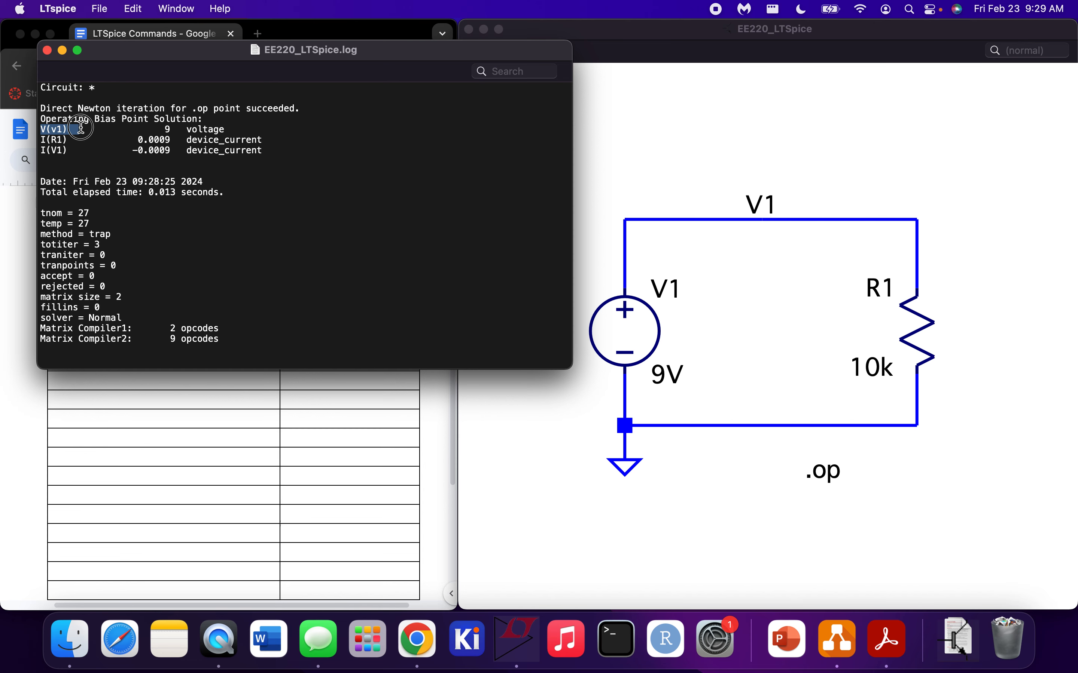
left_click(70, 132)
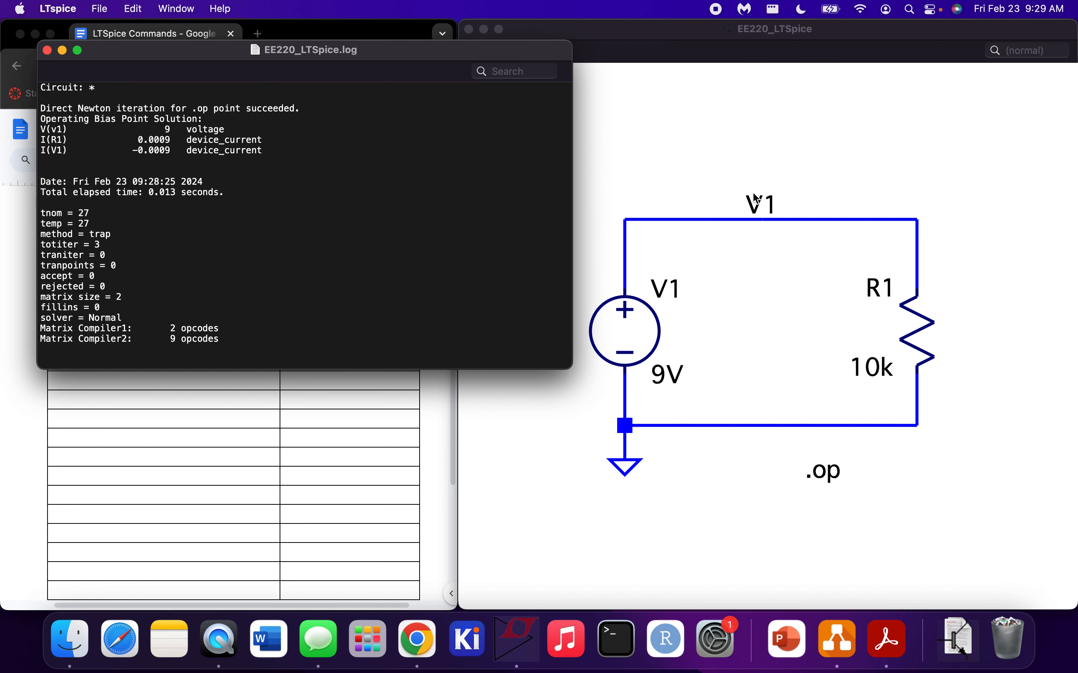
left_click(47, 50)
Rename the top wire's net label to Vx and rerun the simulation, closing its waveform window
right_click(771, 213)
type("Vx")
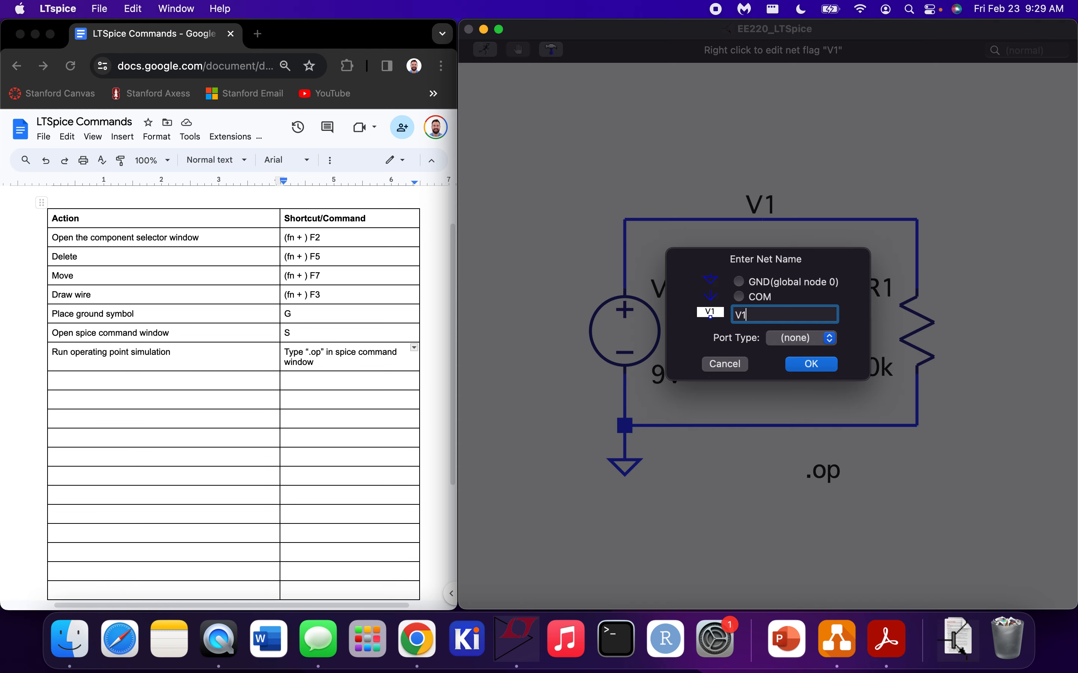
key("Return")
left_click(484, 50)
left_click(47, 325)
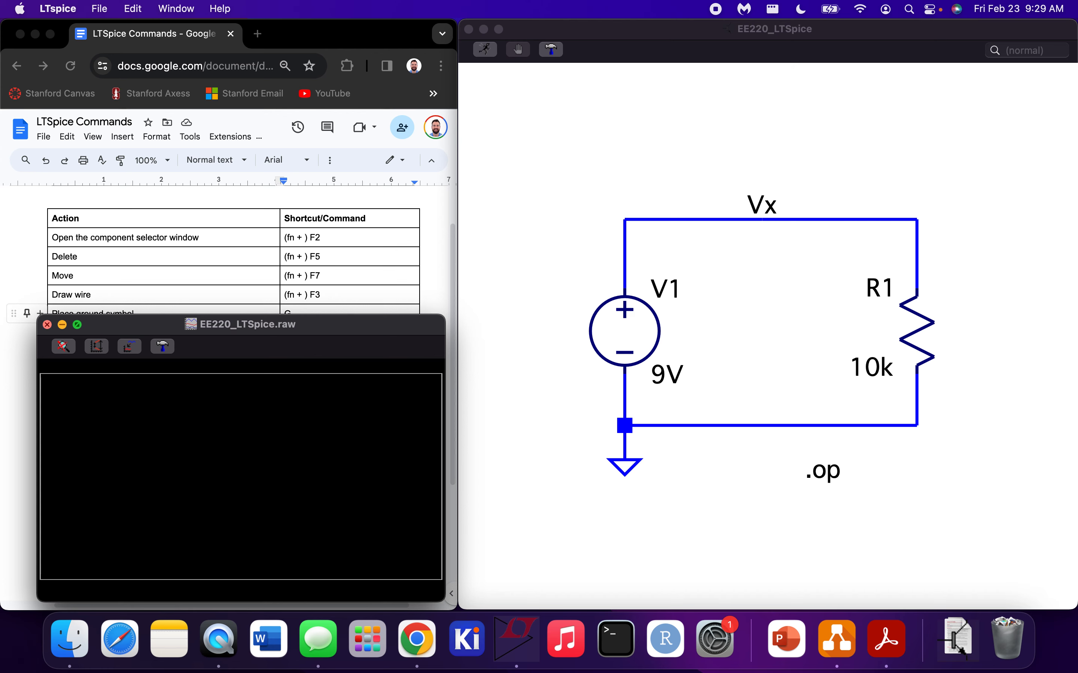
Add a row to the Google Docs table: "Open spice error log" with shortcut "Cmd + L"
double_click(200, 383)
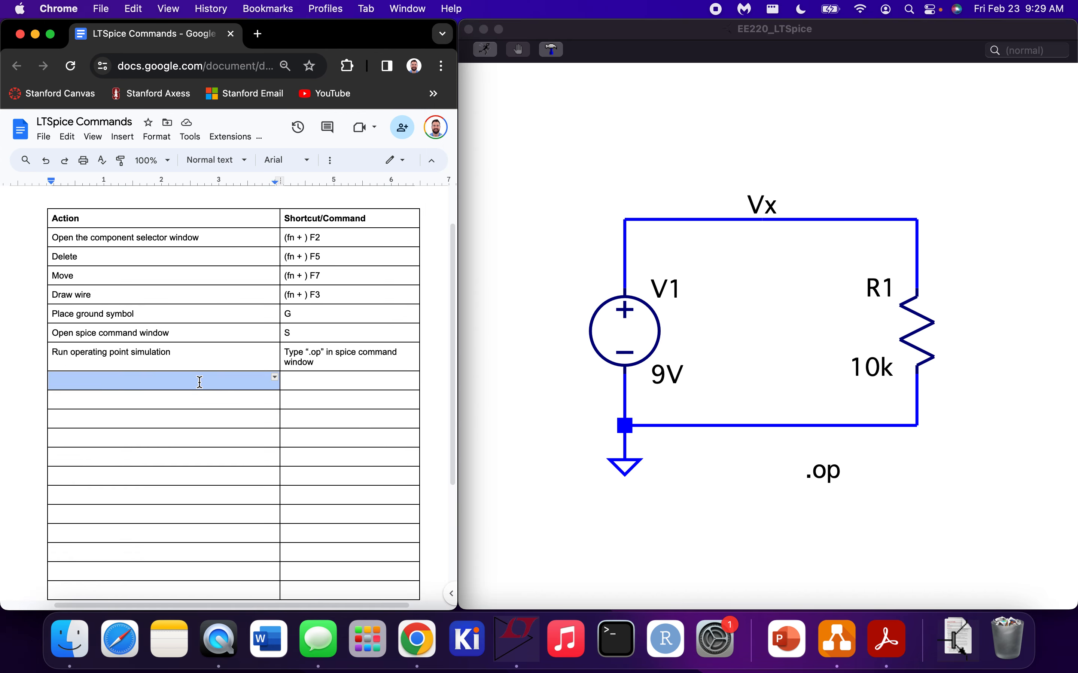
type("Open sp")
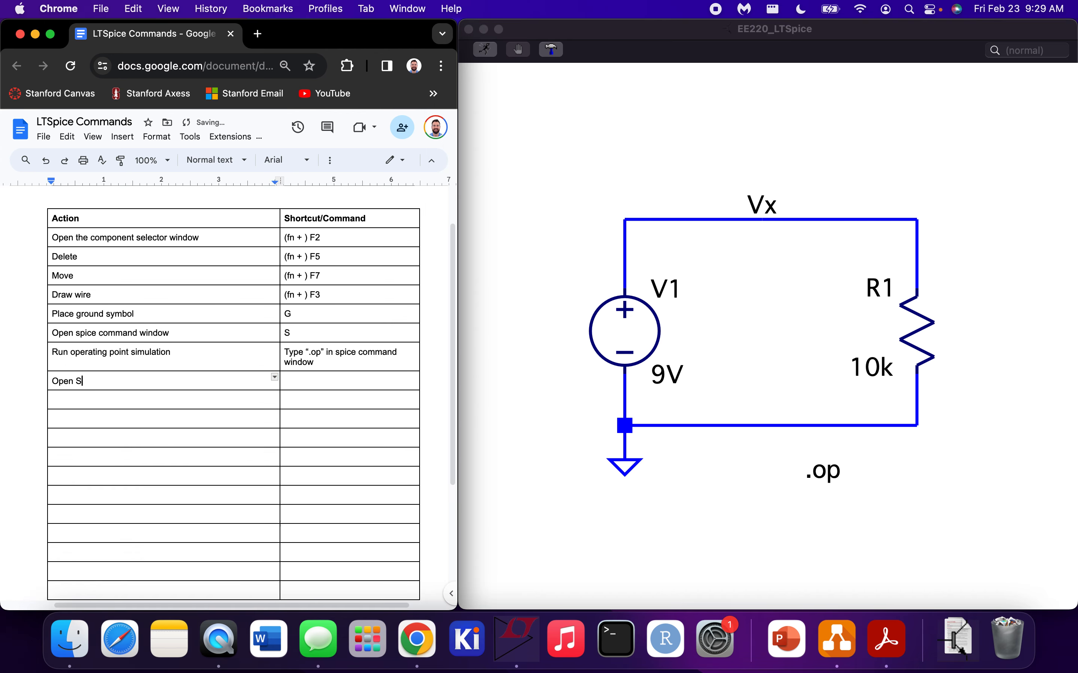
type("ice error log")
key("Tab")
type("Cmd + L")
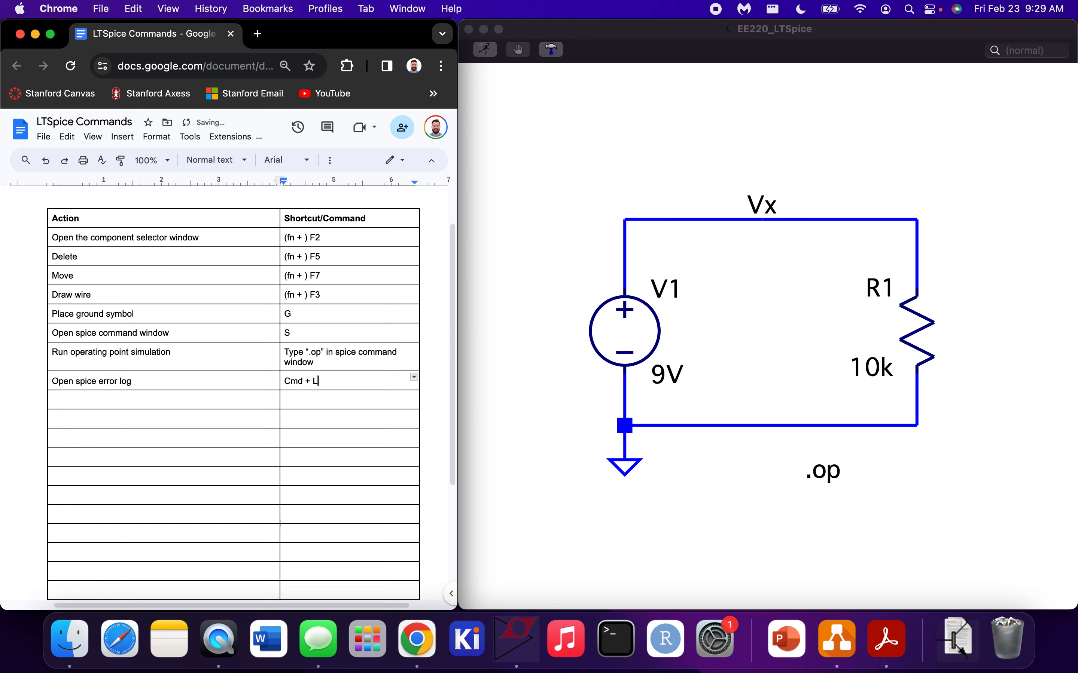
Return to LTspice and open the SPICE error log to check the renamed net's operating point results
left_click(514, 319)
key("super+l")
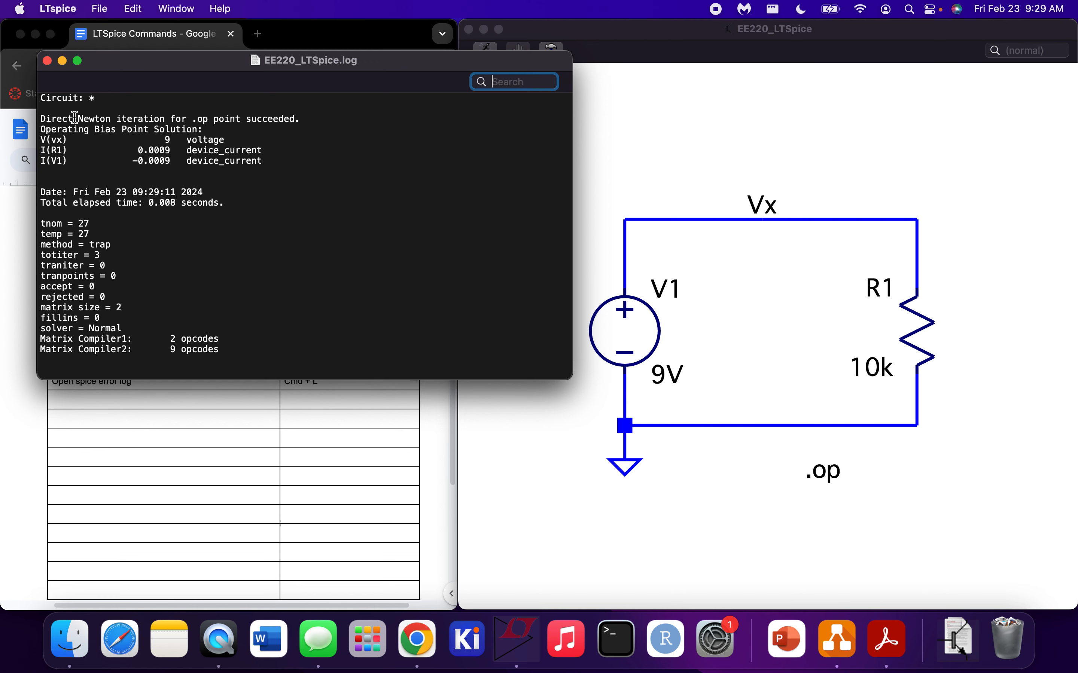
Examine the log's operating point section, from the Newton iteration line to the V1 current, repositioning the log window
left_click_drag(303, 118, 38, 118)
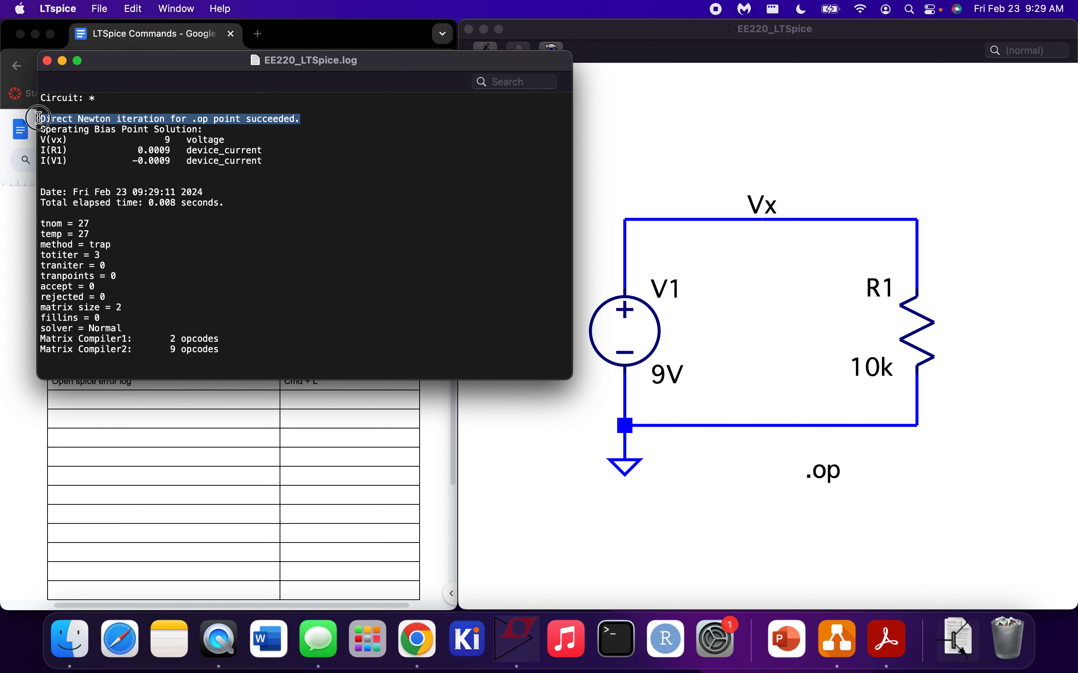
left_click(290, 156)
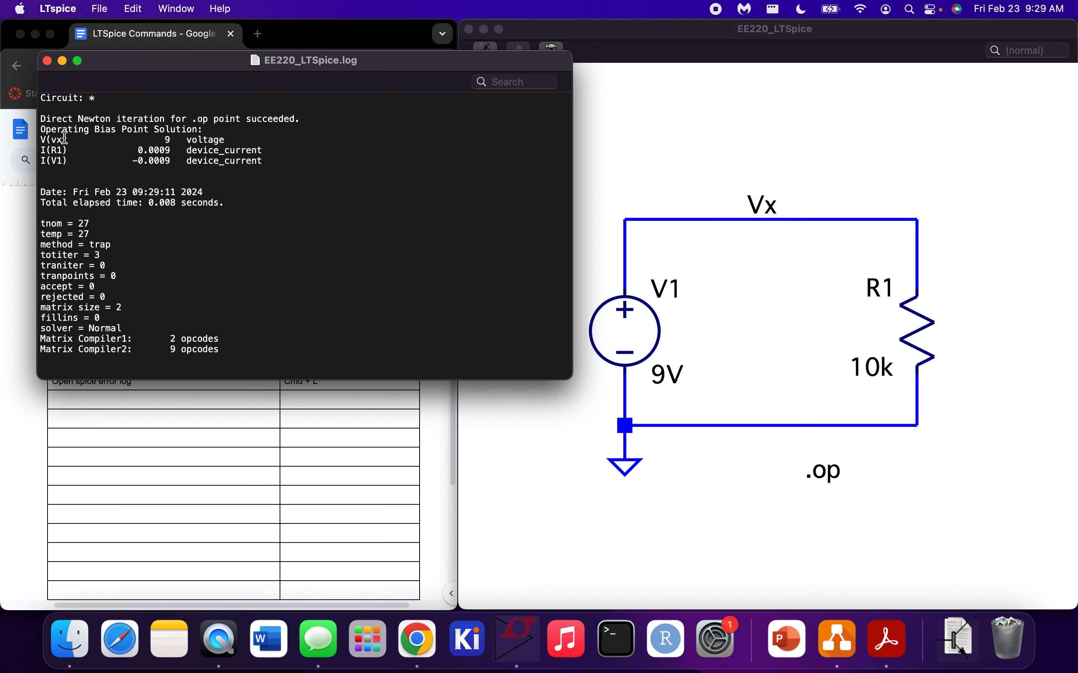
left_click_drag(40, 129, 209, 129)
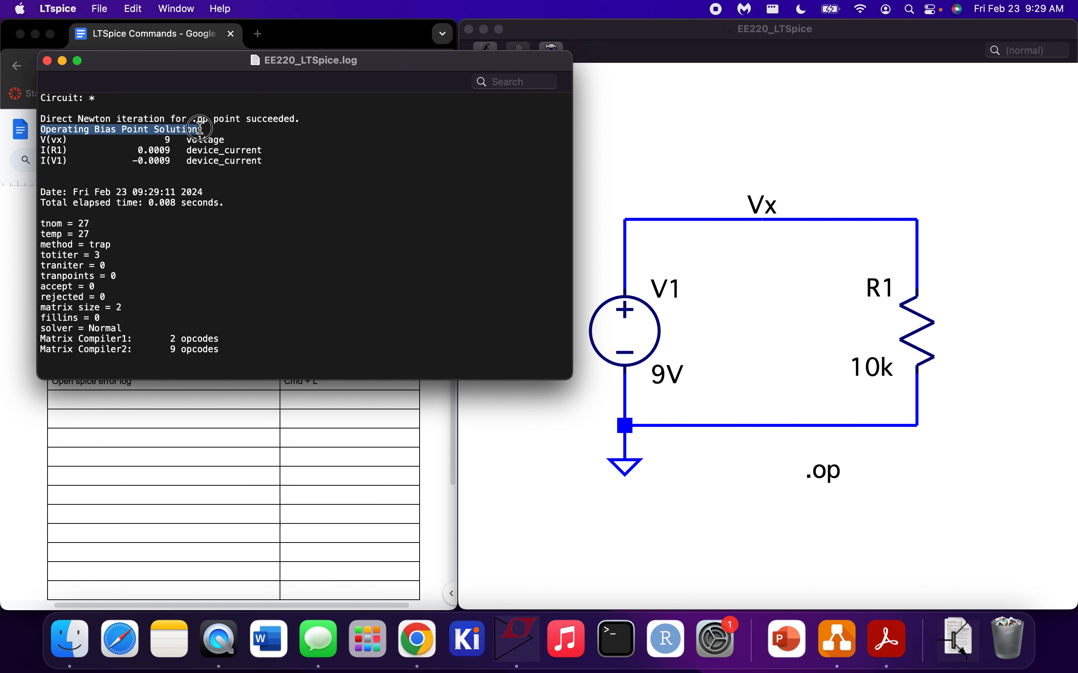
left_click(228, 131)
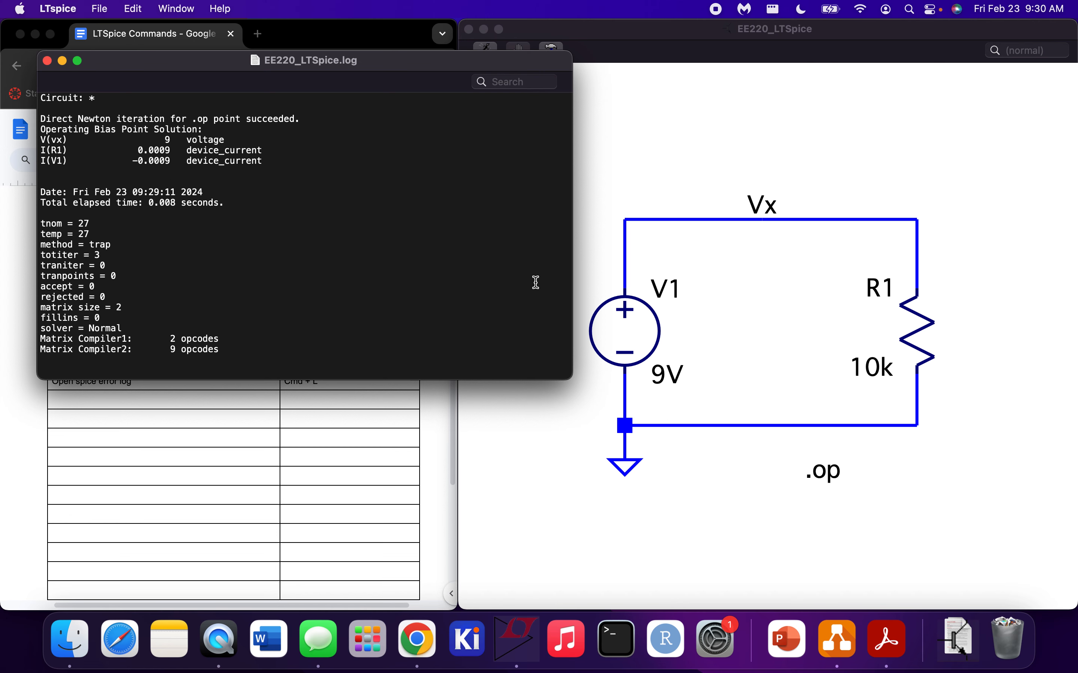
left_click_drag(382, 59, 361, 45)
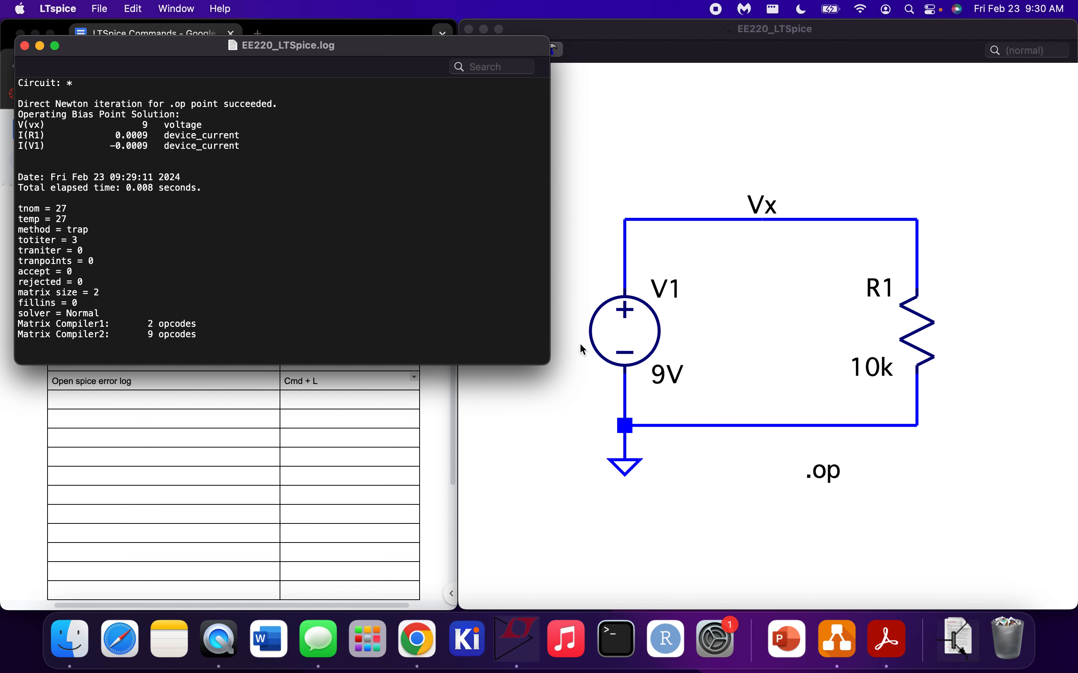
left_click_drag(150, 147, 109, 147)
Rotate resistor R1 by 180 degrees with the Move tool and place it back in its gap in the circuit
left_click(614, 195)
key("F7")
left_click(916, 341)
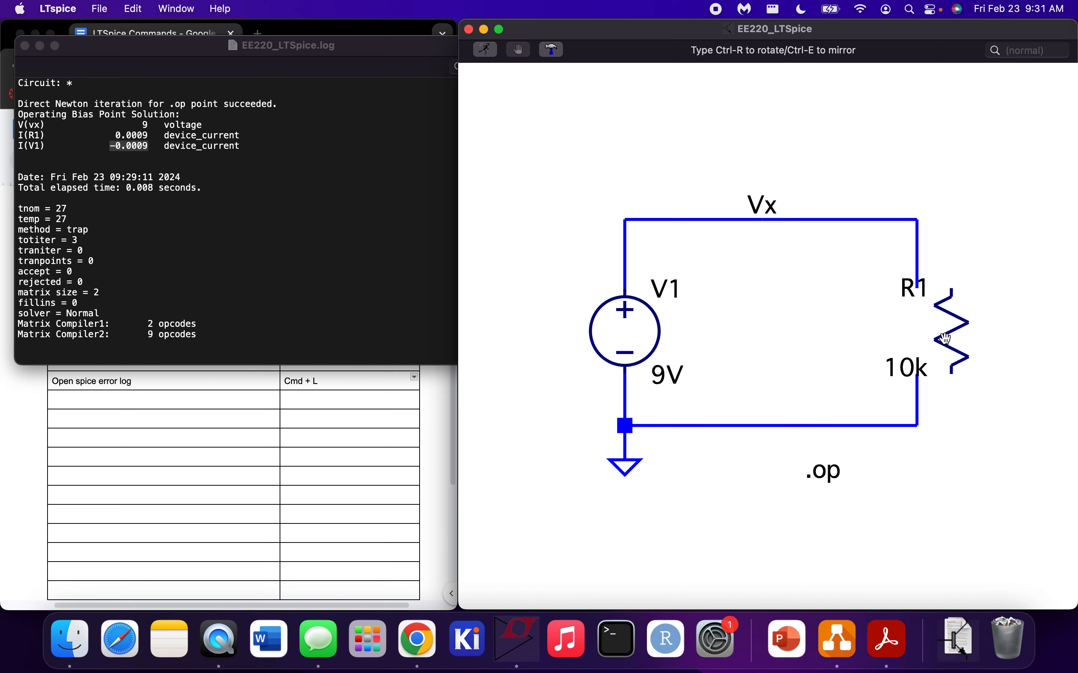
key("ctrl+r")
key("ctrl+r")
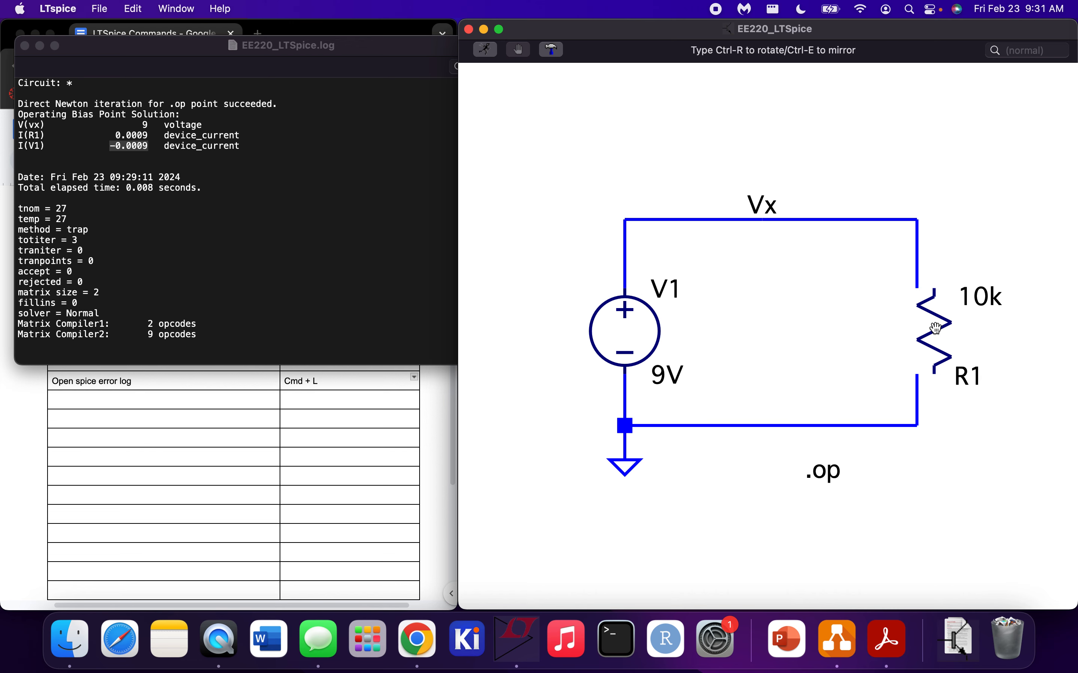
left_click(918, 321)
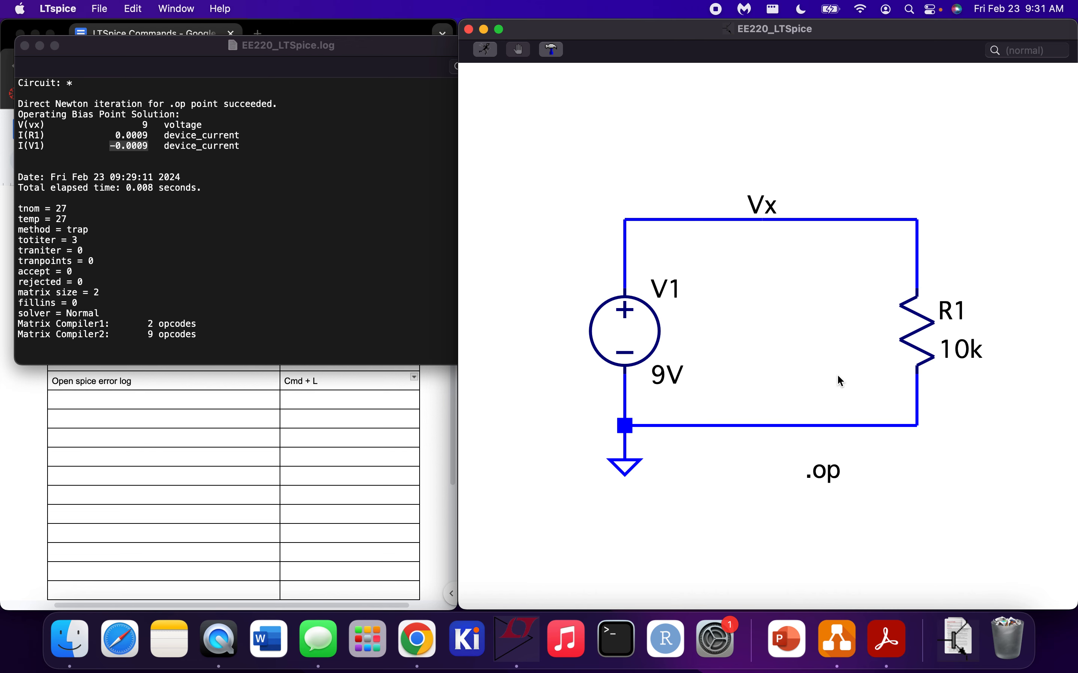
Switch to the Google Docs table and add a row: "Rotate component" with shortcut "Cmd + R"
left_click(281, 437)
left_click(180, 400)
type("Rotate component")
key("Tab")
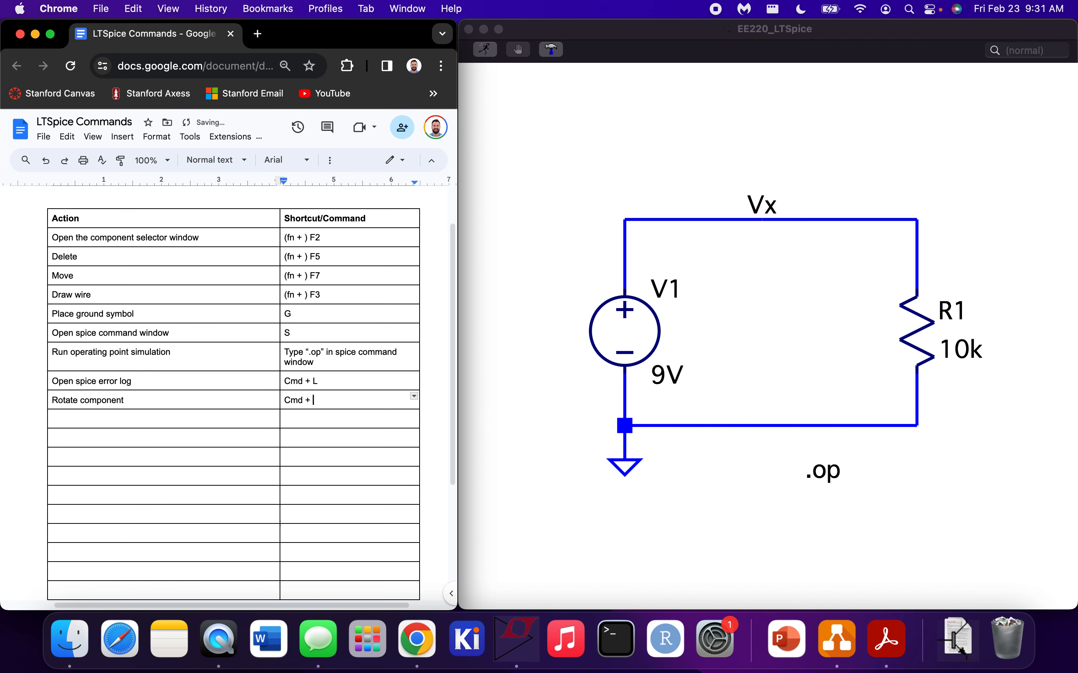
Return to LTspice and rerun the operating point simulation with the rotated resistor, closing its waveform window
left_click(804, 350)
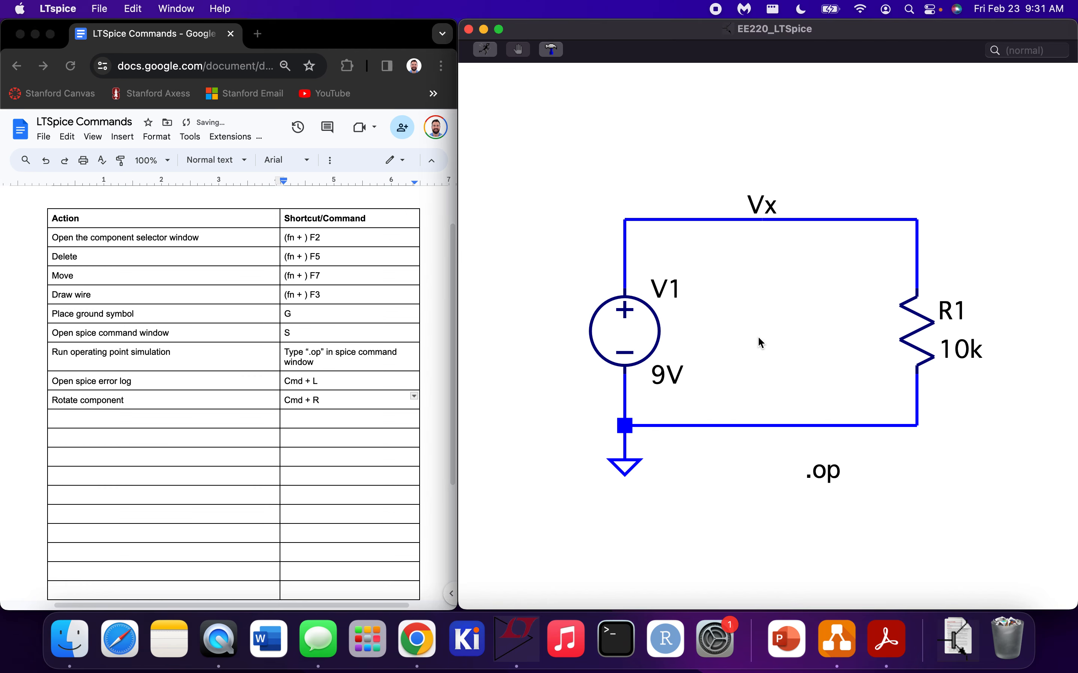
left_click(485, 49)
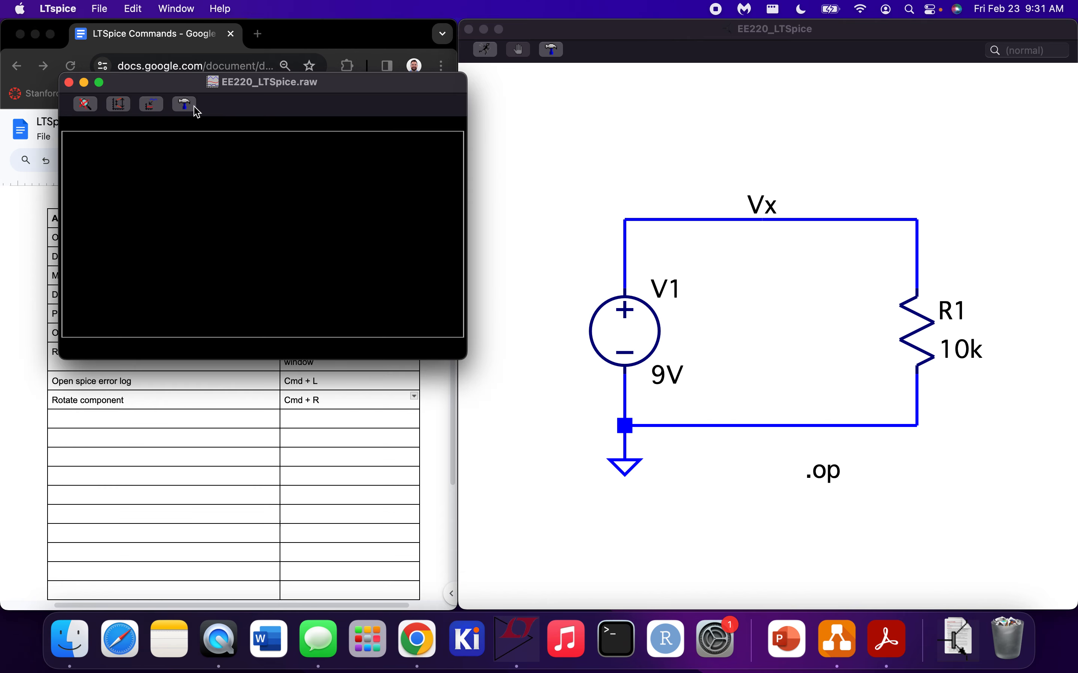
left_click(69, 82)
Open the SPICE error log and examine the R1 and V1 currents against the schematic
key("super+l")
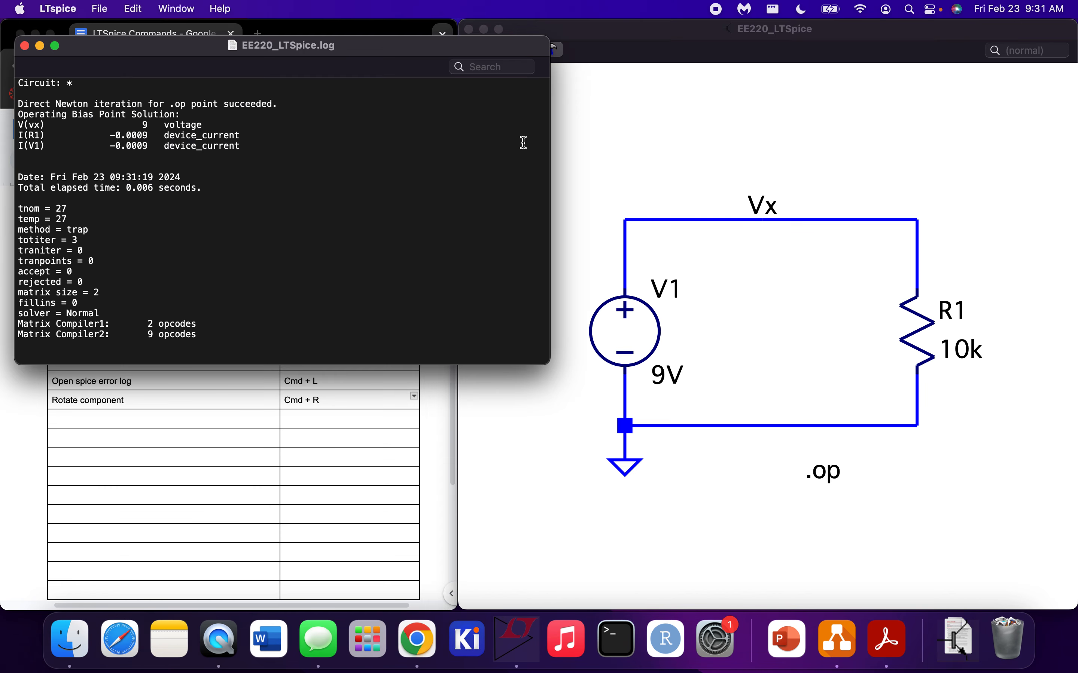
left_click_drag(248, 147, 4, 140)
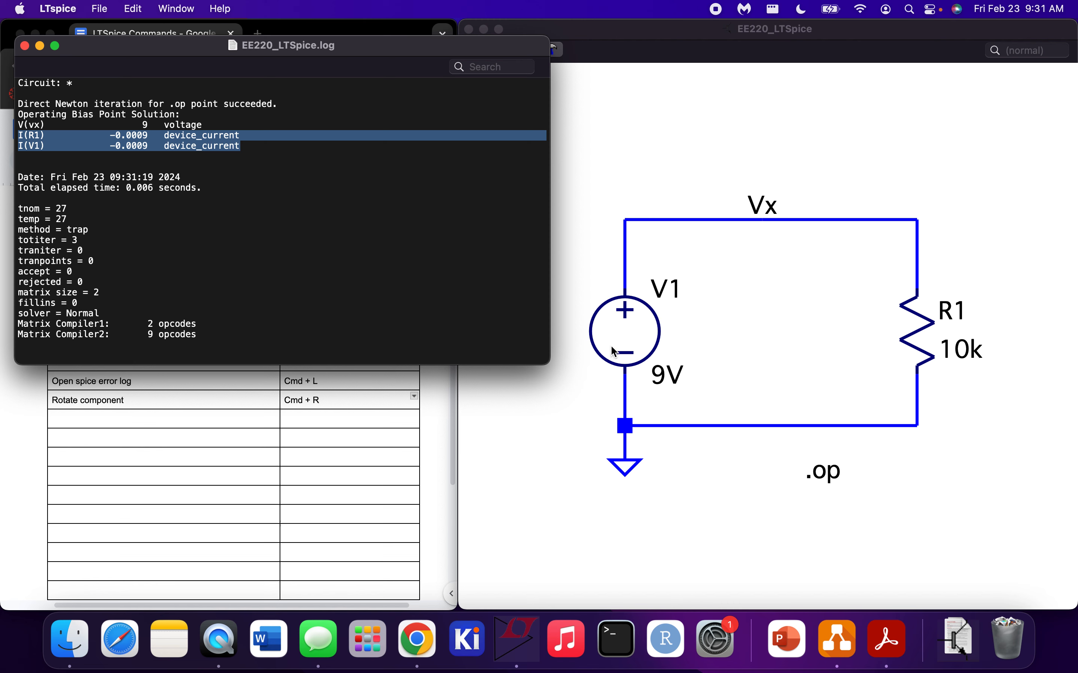
left_click(774, 251)
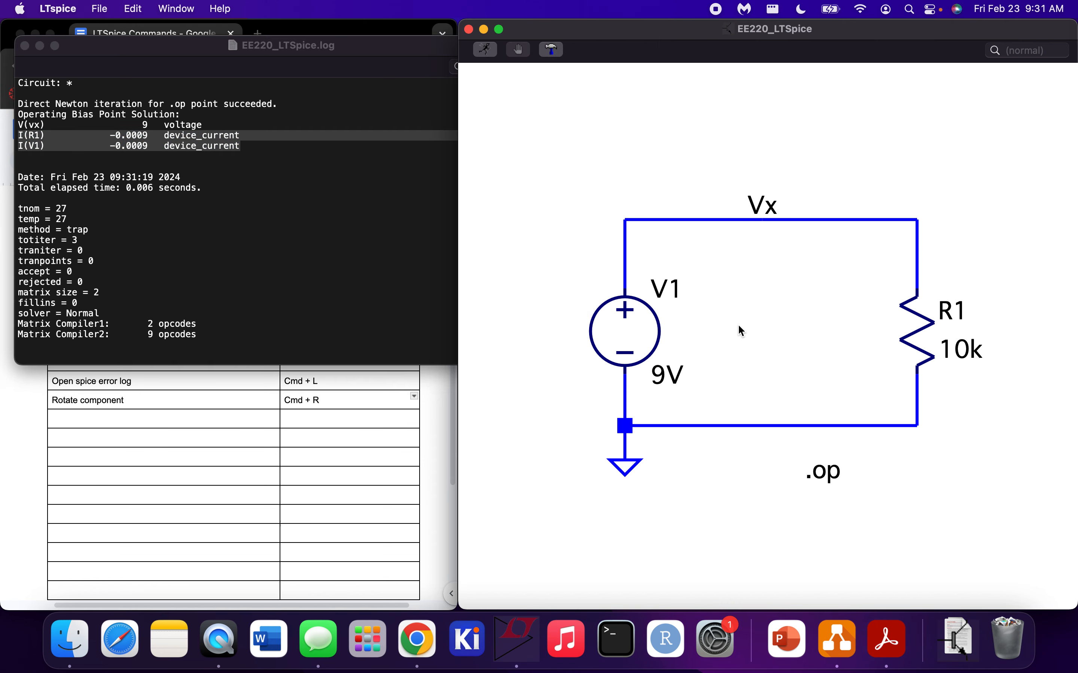
mouse_move(637, 320)
left_mouse_down()
mouse_move(642, 357)
mouse_move(644, 321)
left_mouse_up()
left_click(174, 51)
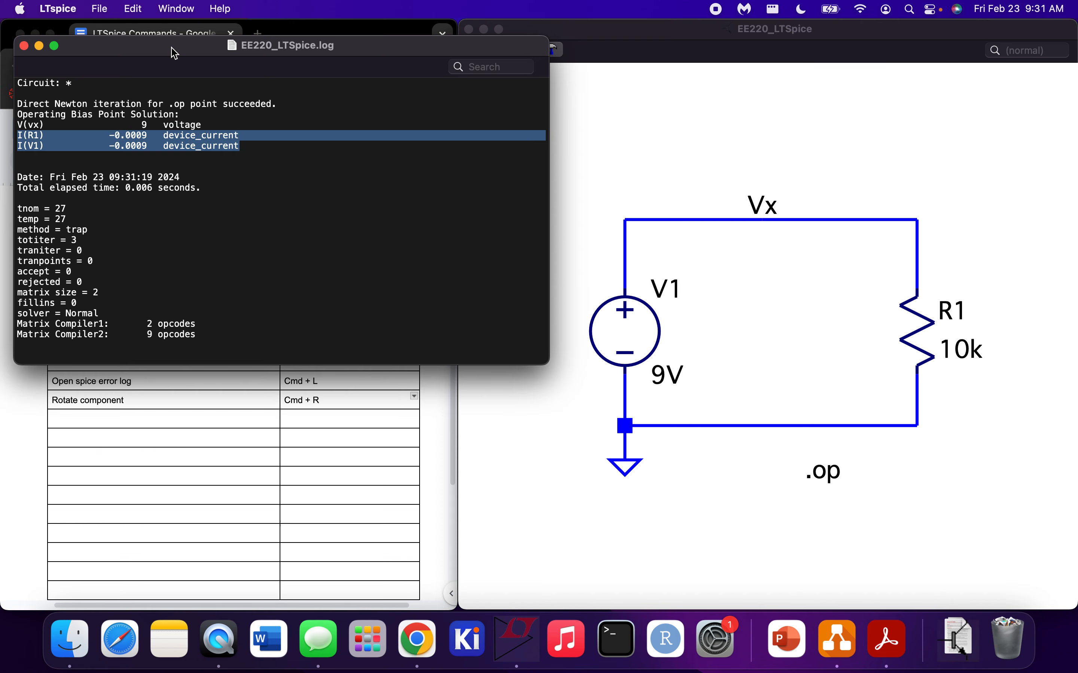
left_click(204, 221)
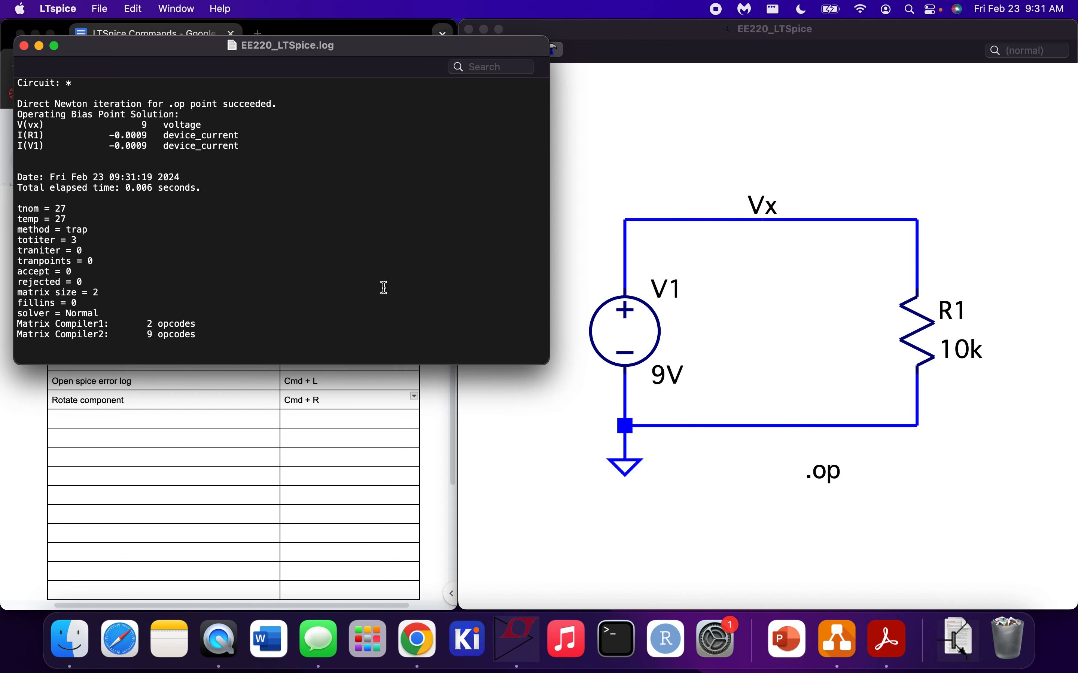